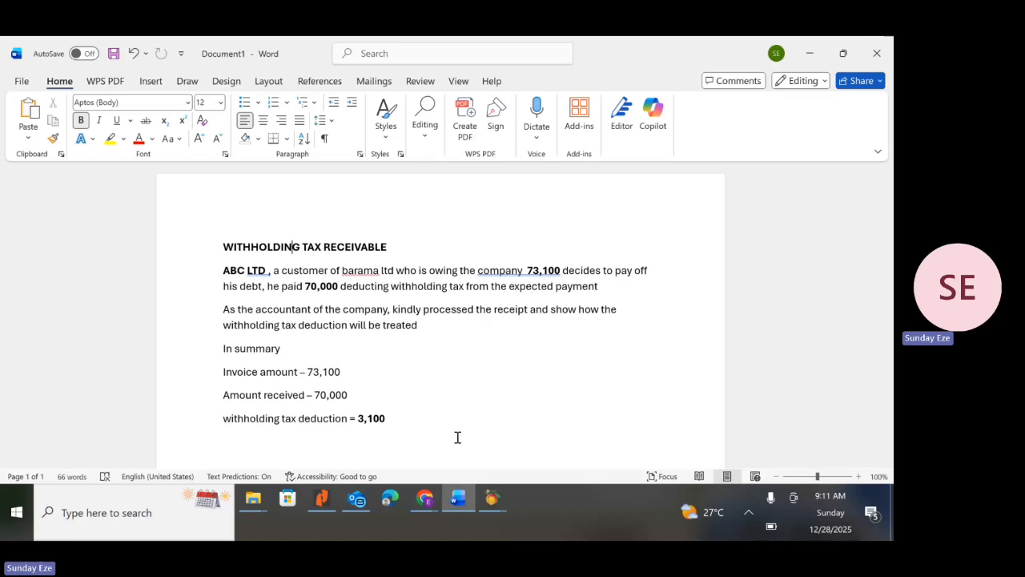
# - Review the withholding tax exercise in the Word document and switch to the BARAMA VENTURES LTD company in Peachtree Accounting
pyautogui.doubleClick(256, 271)
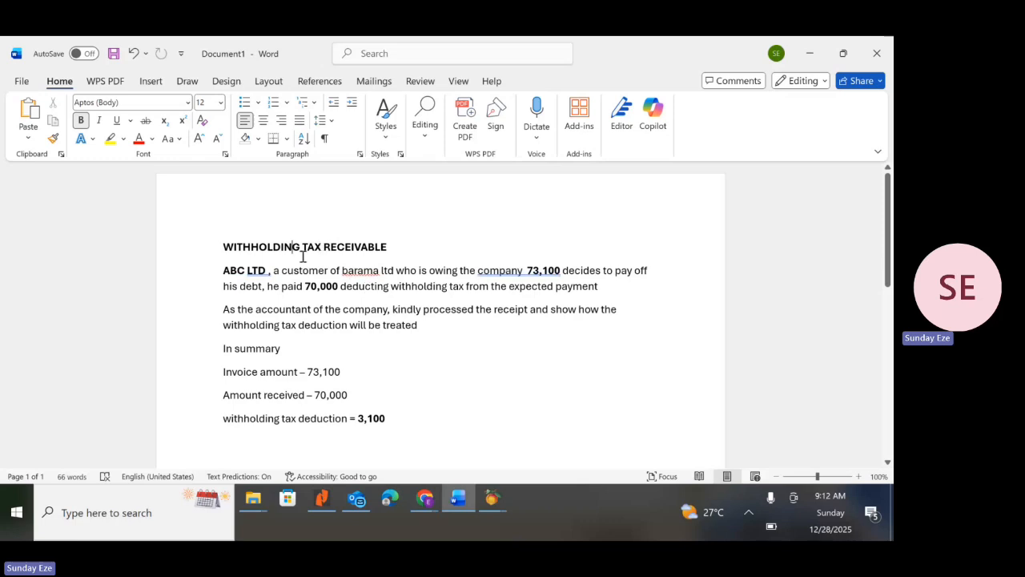
pyautogui.doubleClick(250, 270)
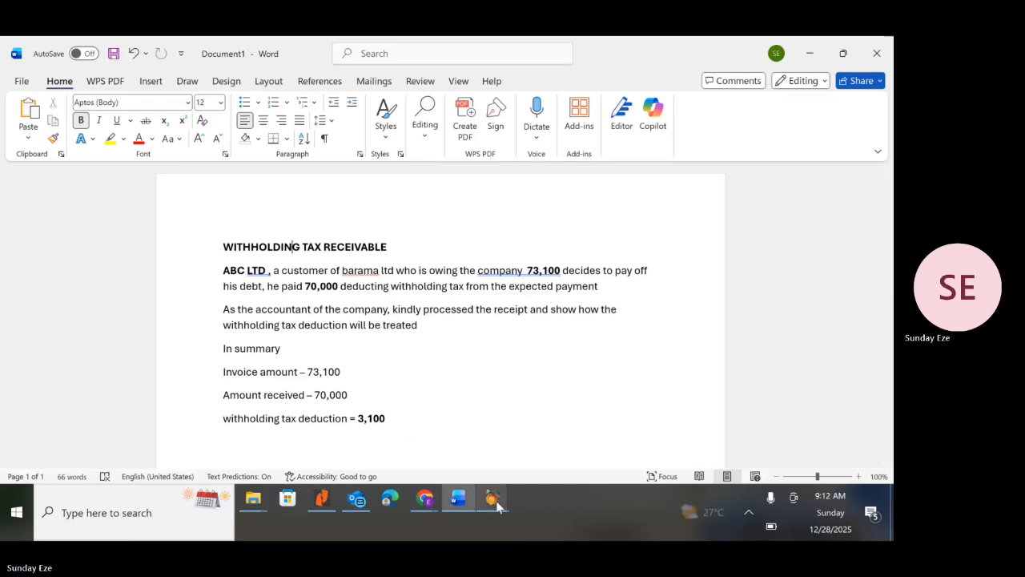
pyautogui.moveTo(495, 501)
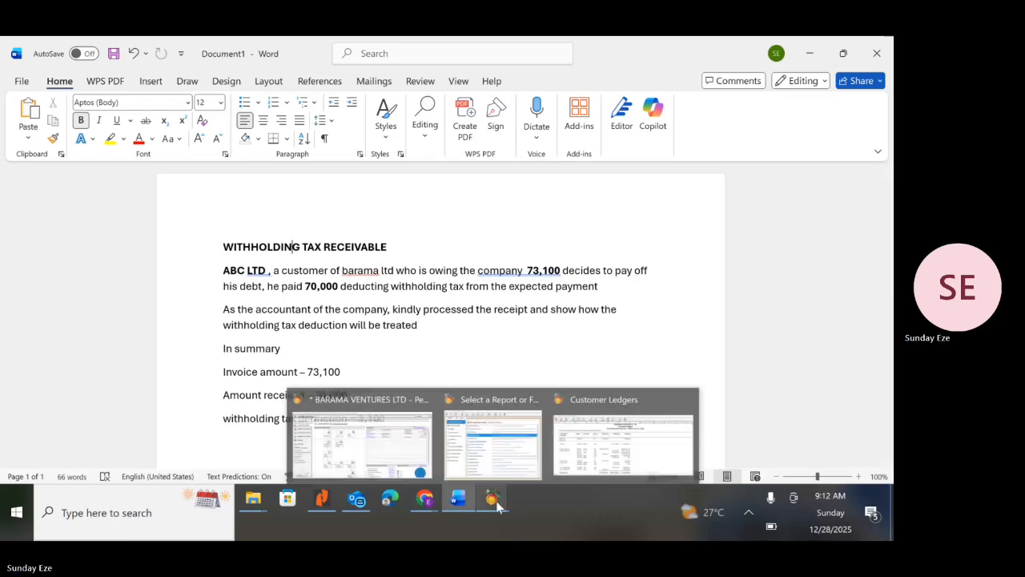
pyautogui.click(400, 446)
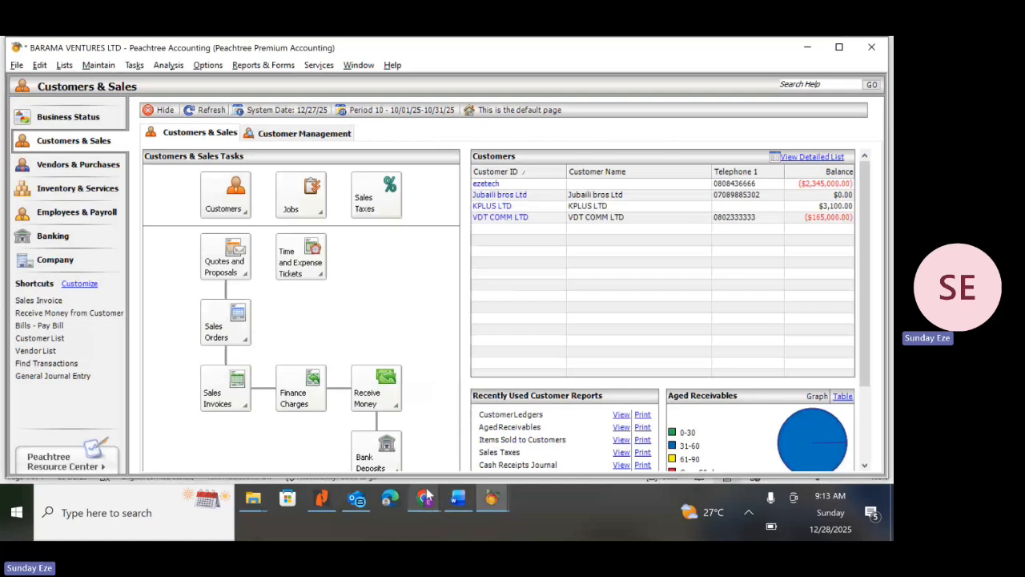
pyautogui.moveTo(465, 499)
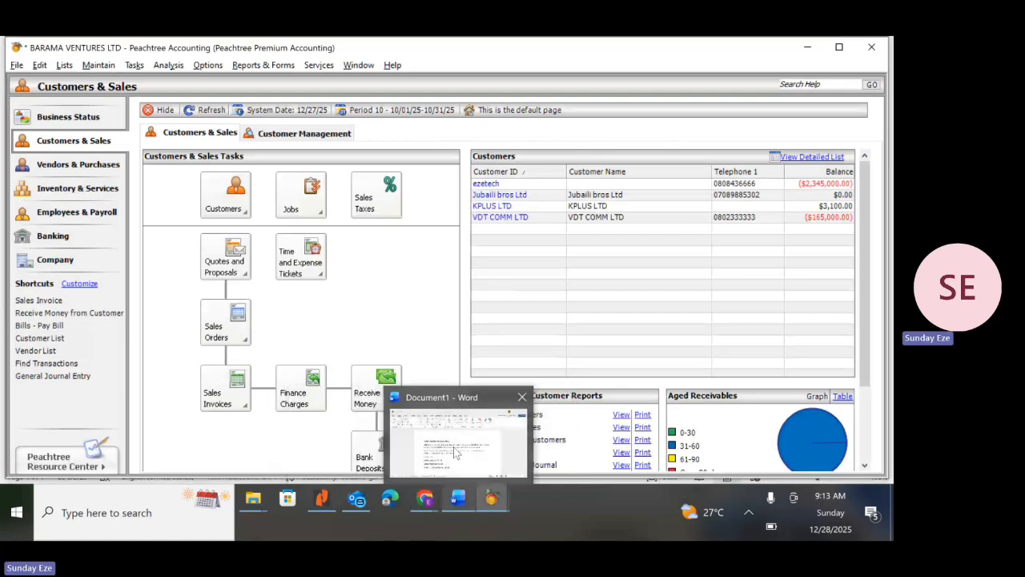
pyautogui.moveTo(455, 453)
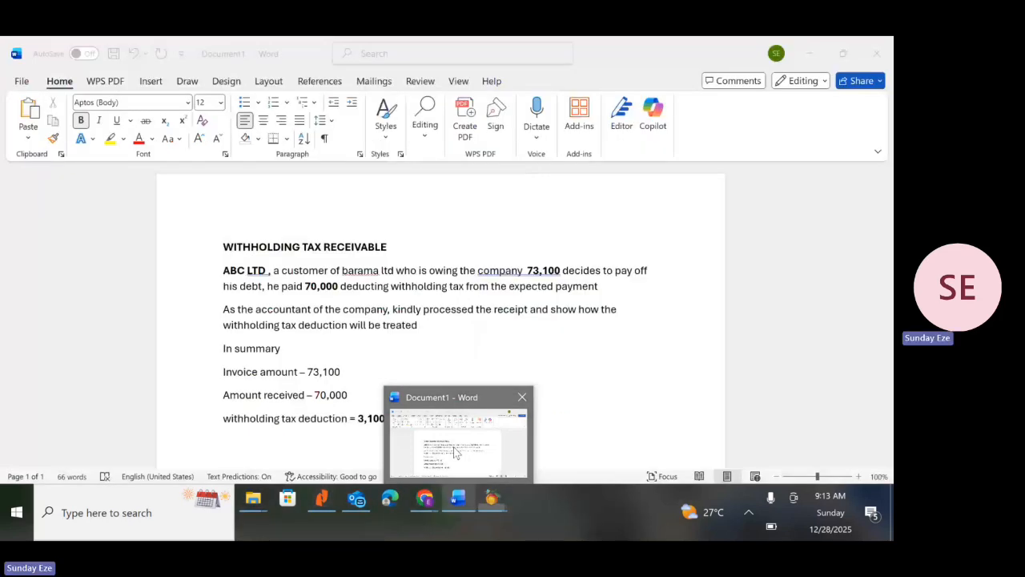
pyautogui.click(455, 452)
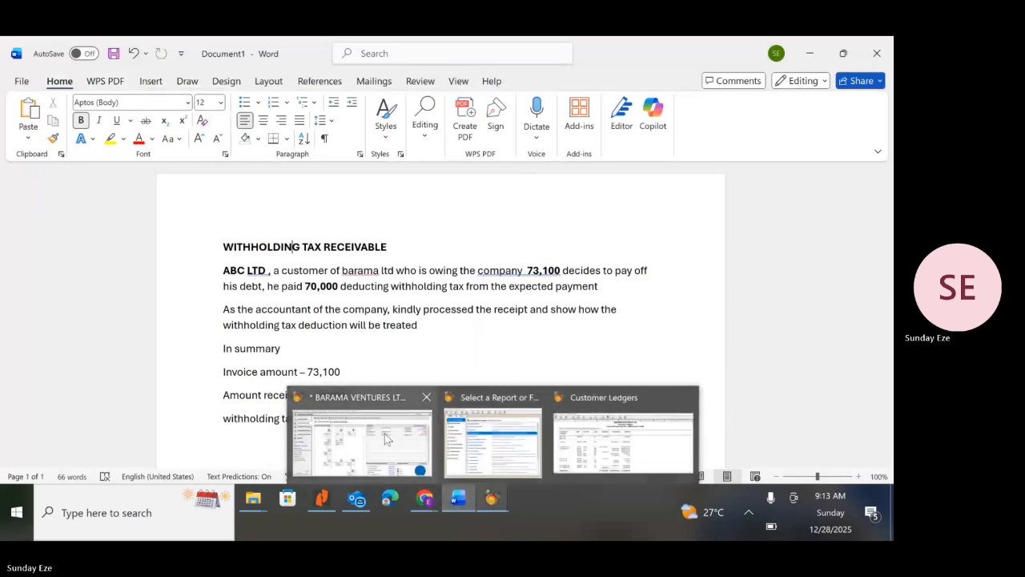
pyautogui.moveTo(385, 433)
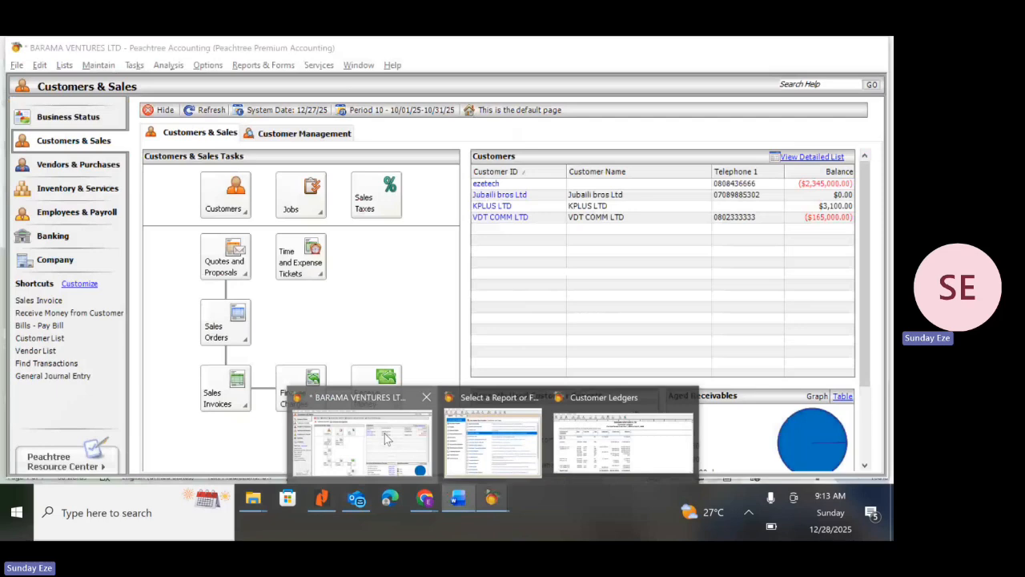
pyautogui.click(384, 437)
pyautogui.click(134, 65)
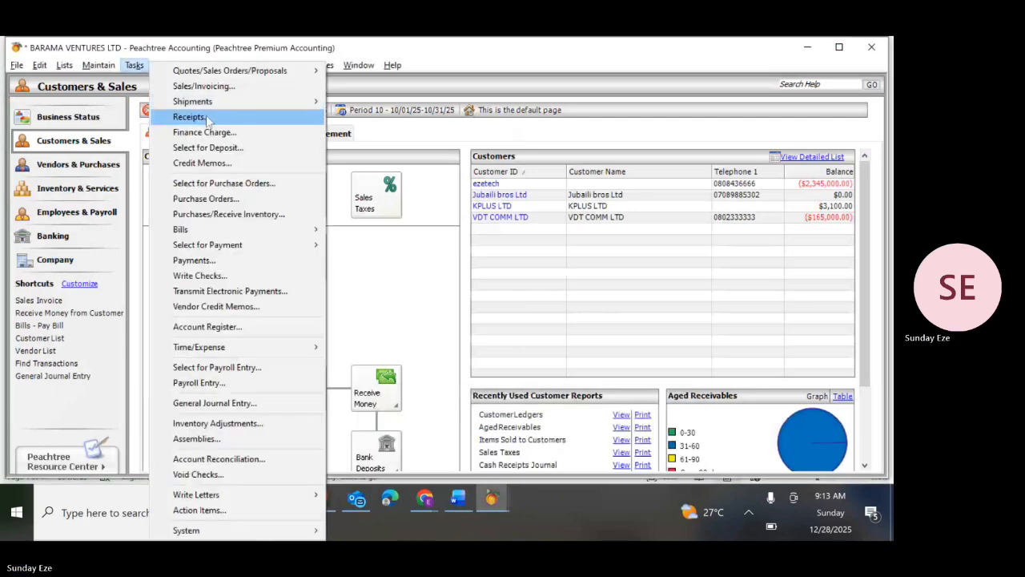
pyautogui.click(190, 117)
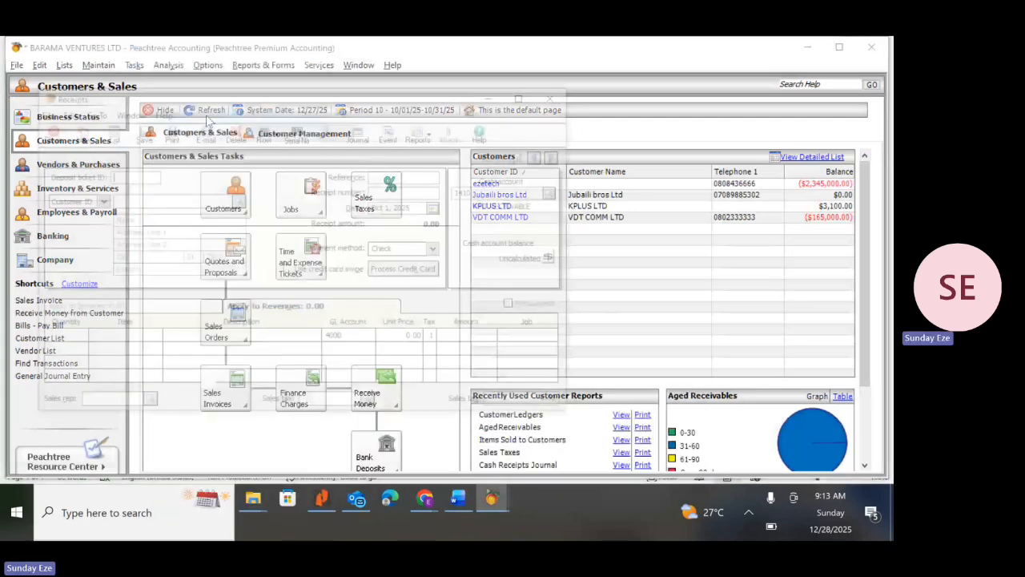
pyautogui.click(242, 202)
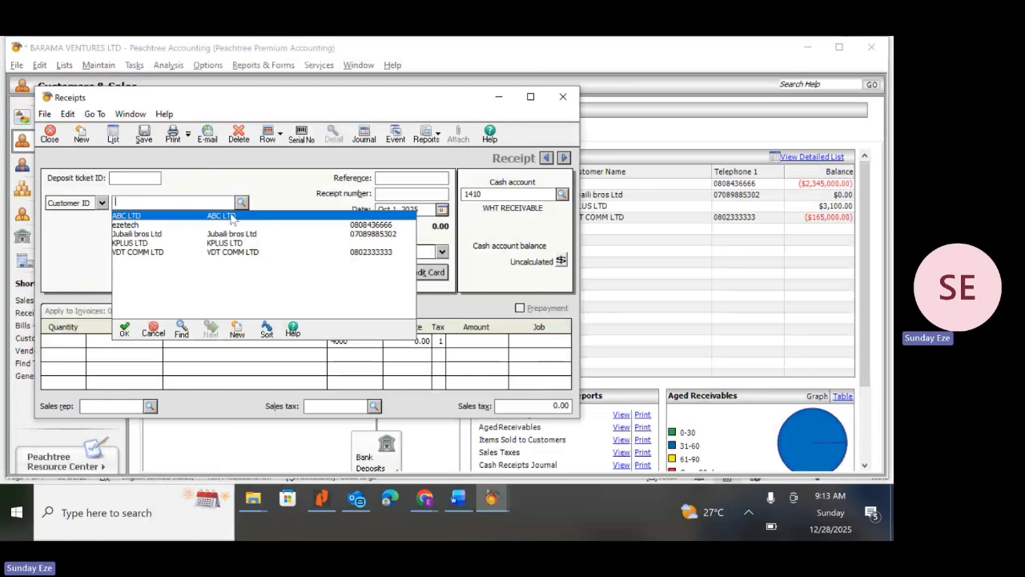
pyautogui.doubleClick(230, 216)
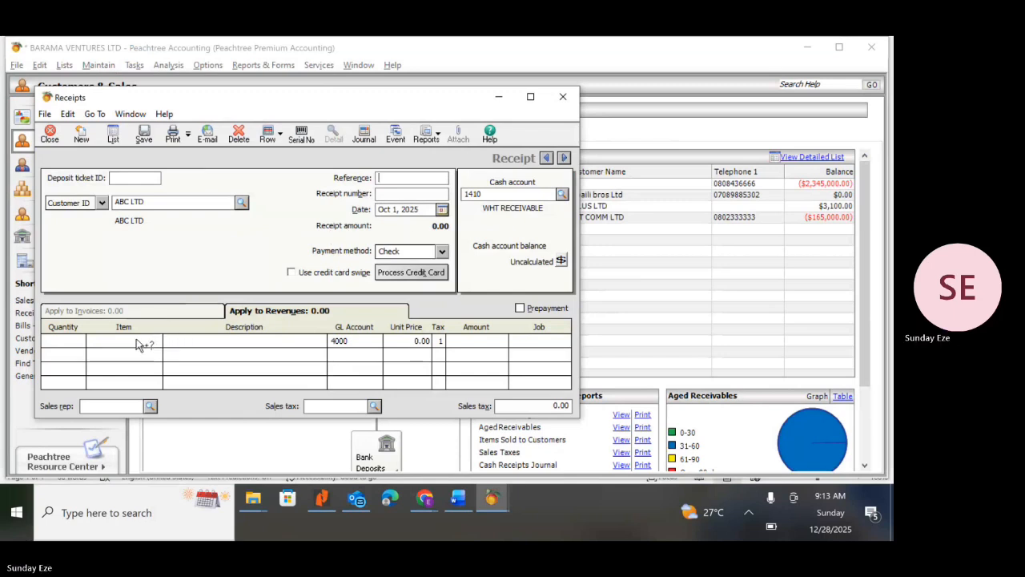
pyautogui.click(190, 340)
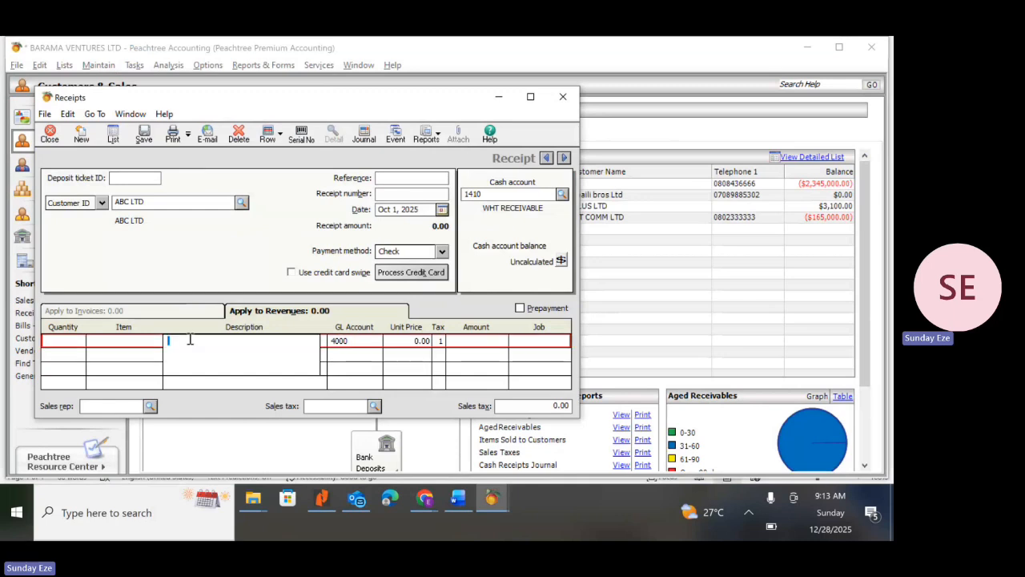
pyautogui.click(241, 203)
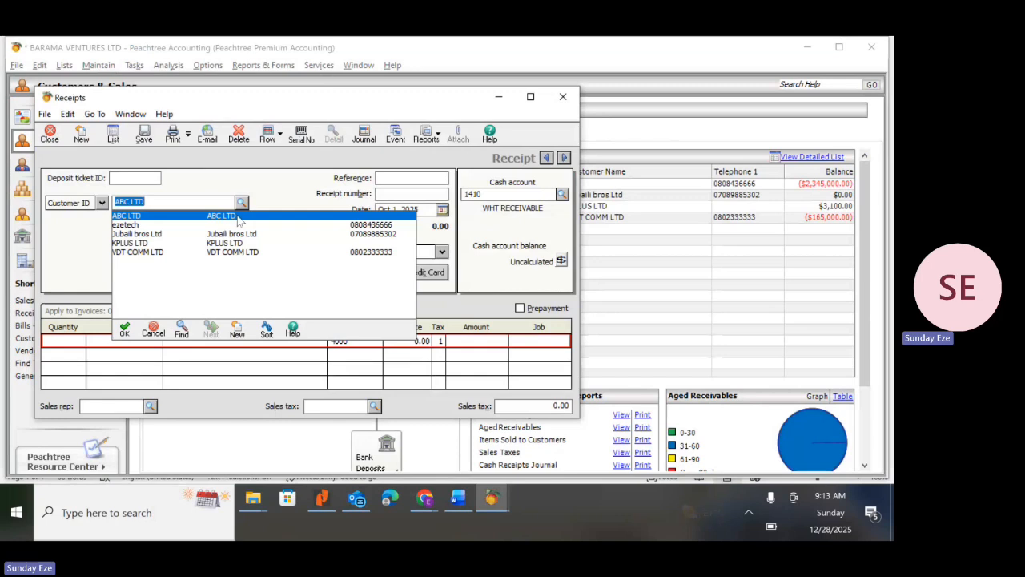
pyautogui.click(238, 218)
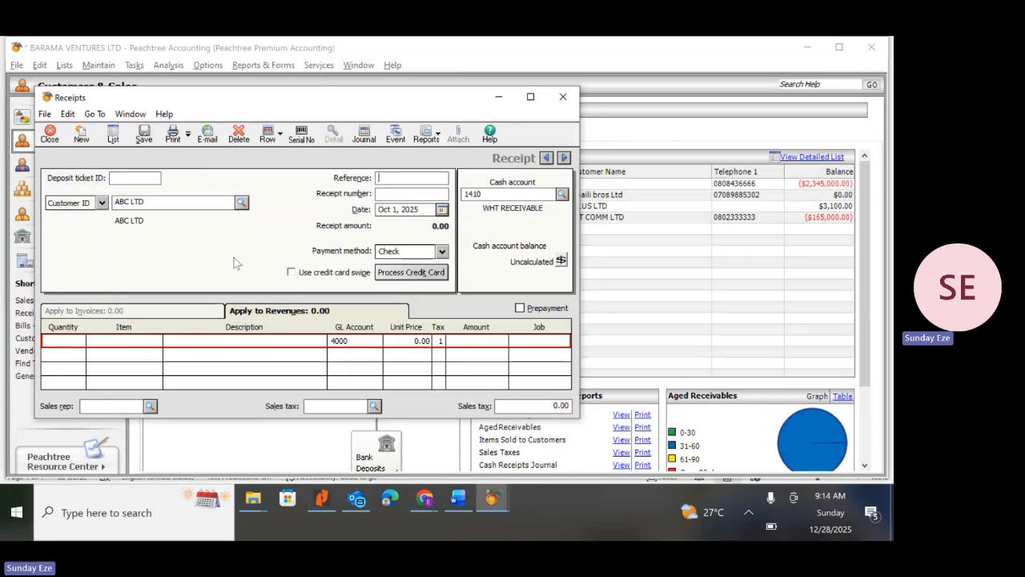
pyautogui.click(566, 98)
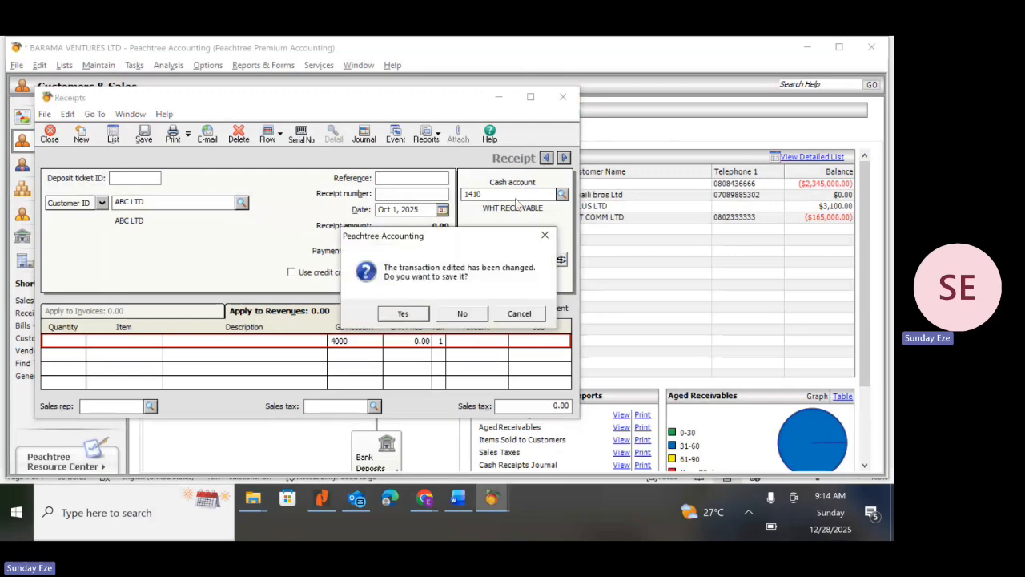
pyautogui.click(463, 315)
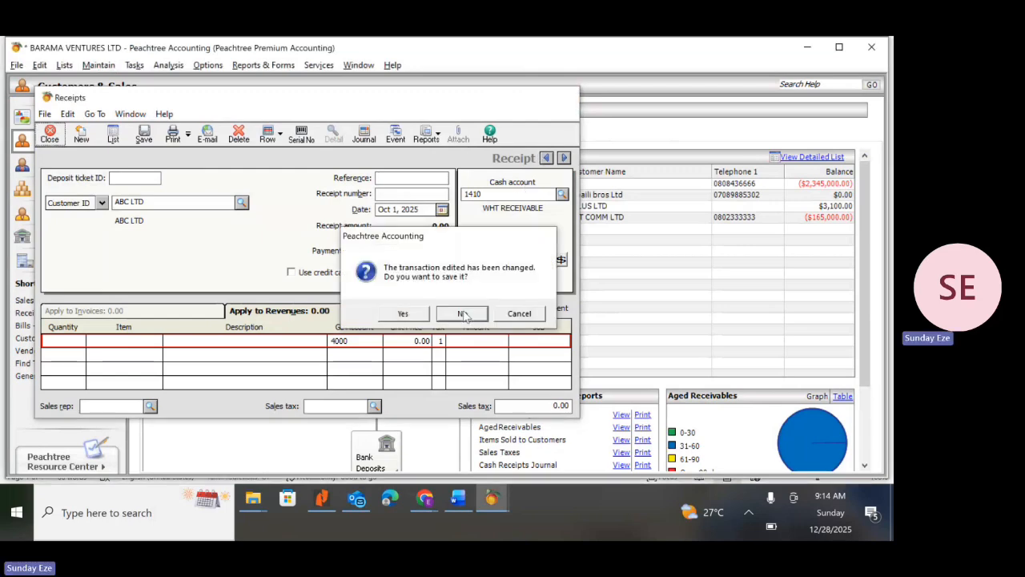
# - Display the Customer Ledgers report from accounts receivable to check ABC LTD's outstanding invoice, and close the report windows
pyautogui.click(264, 67)
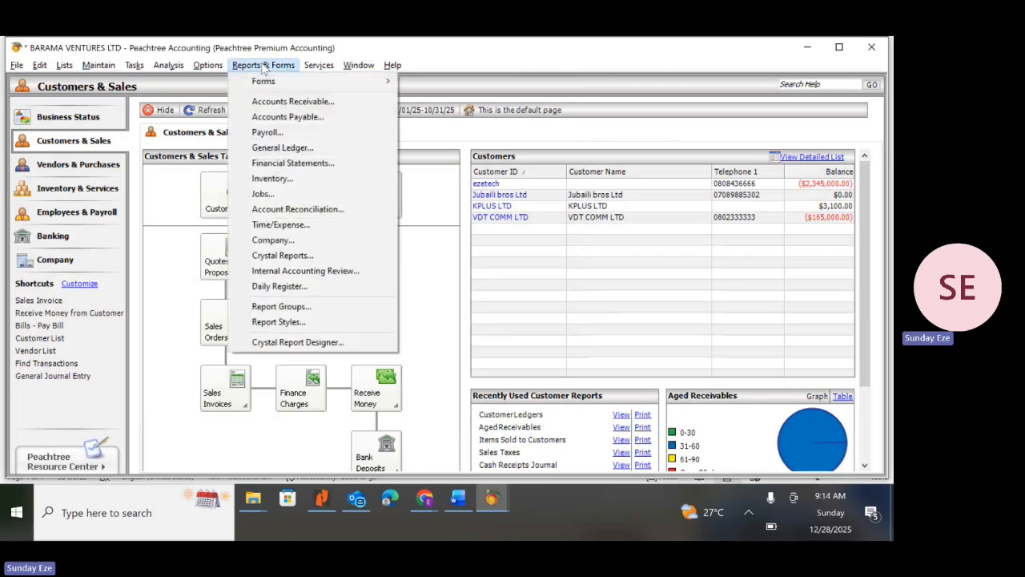
pyautogui.click(285, 103)
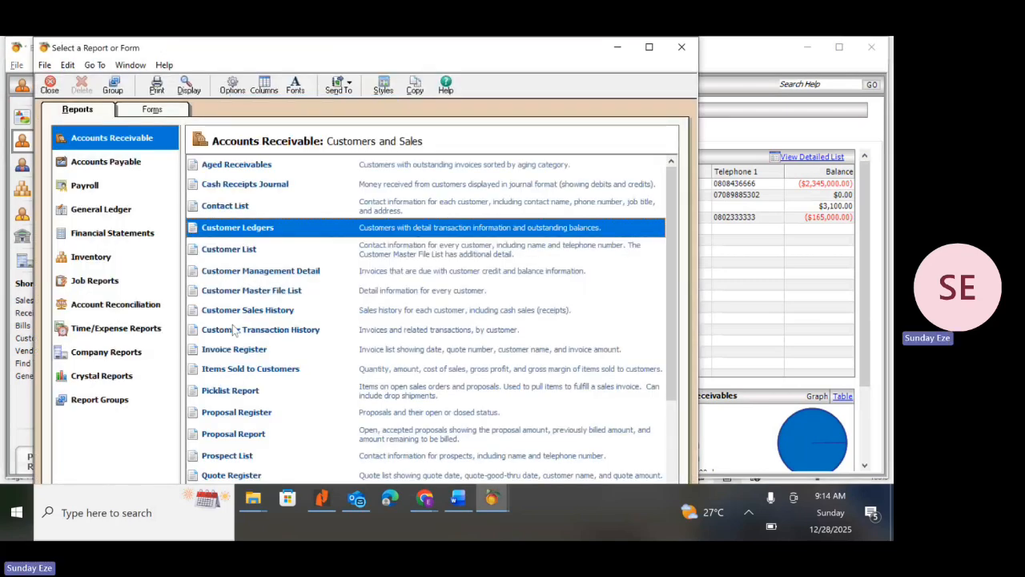
pyautogui.doubleClick(235, 229)
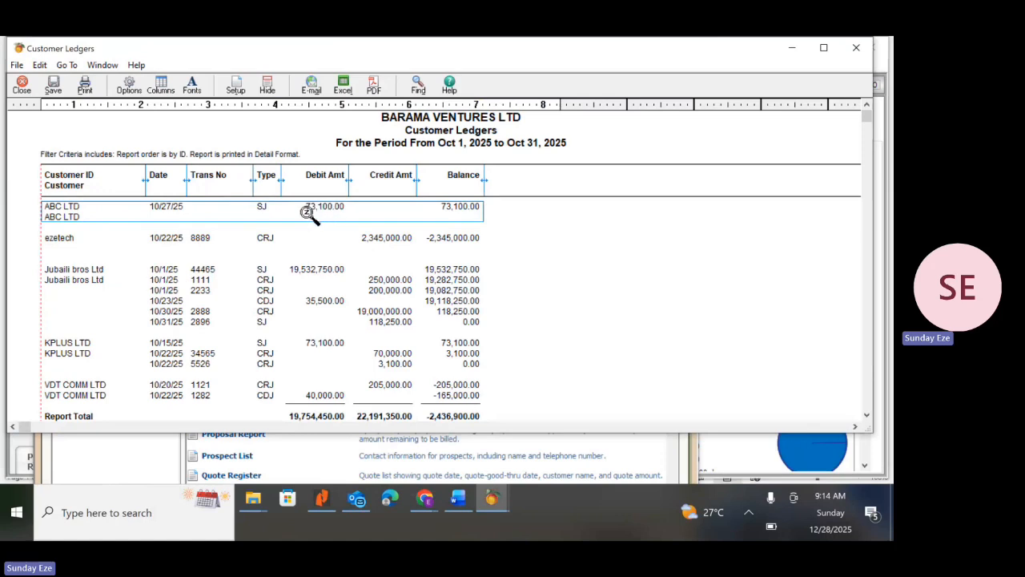
pyautogui.click(20, 83)
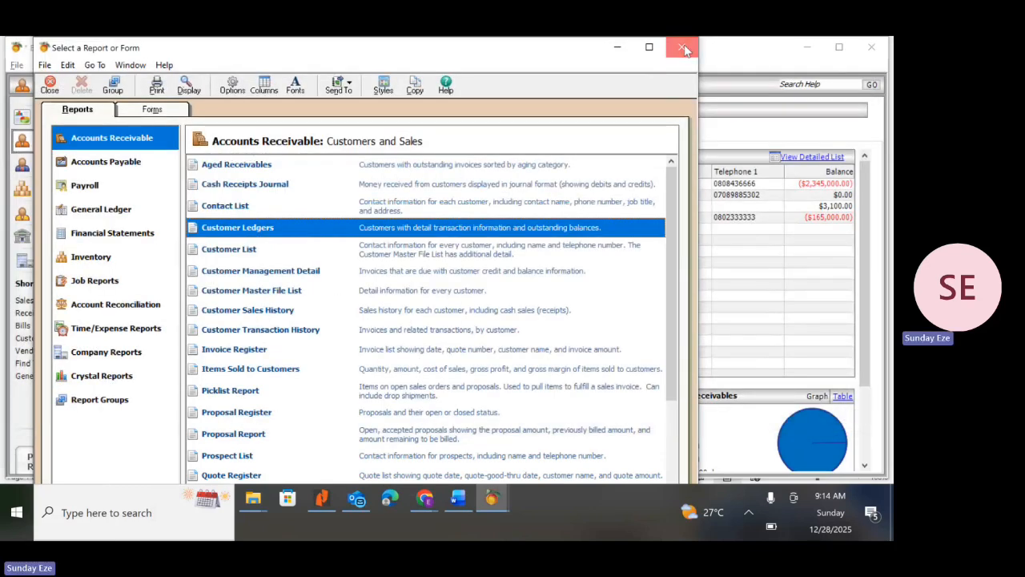
pyautogui.click(683, 48)
# - Start a new receipt for customer ABC LTD and mark it as a prepayment
pyautogui.click(134, 64)
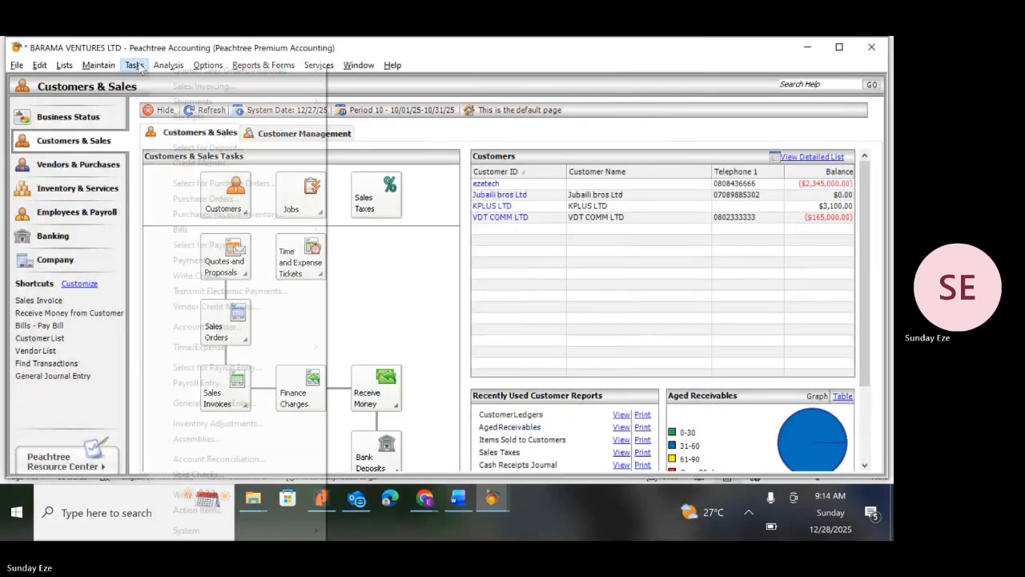
pyautogui.click(206, 117)
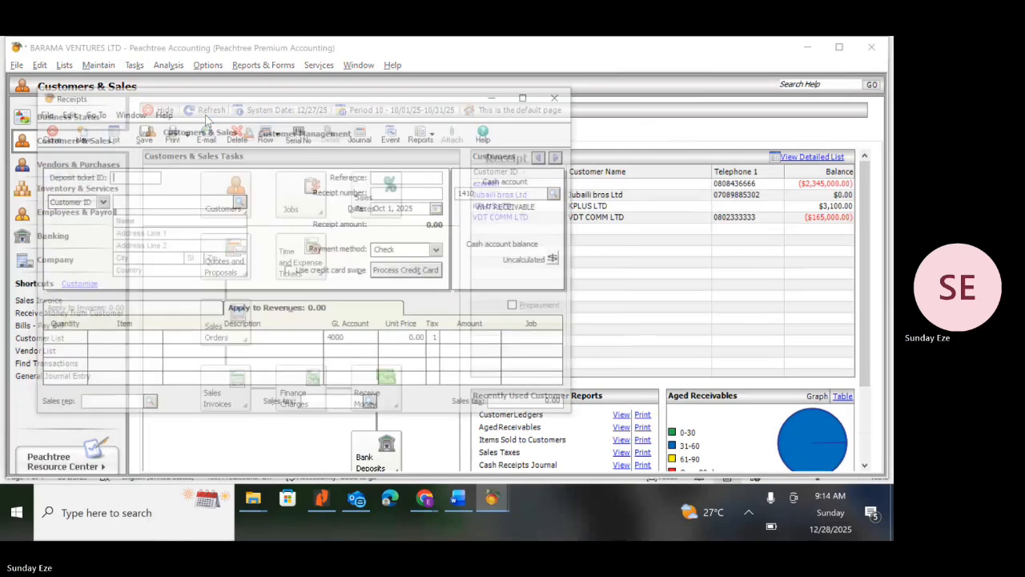
pyautogui.click(241, 203)
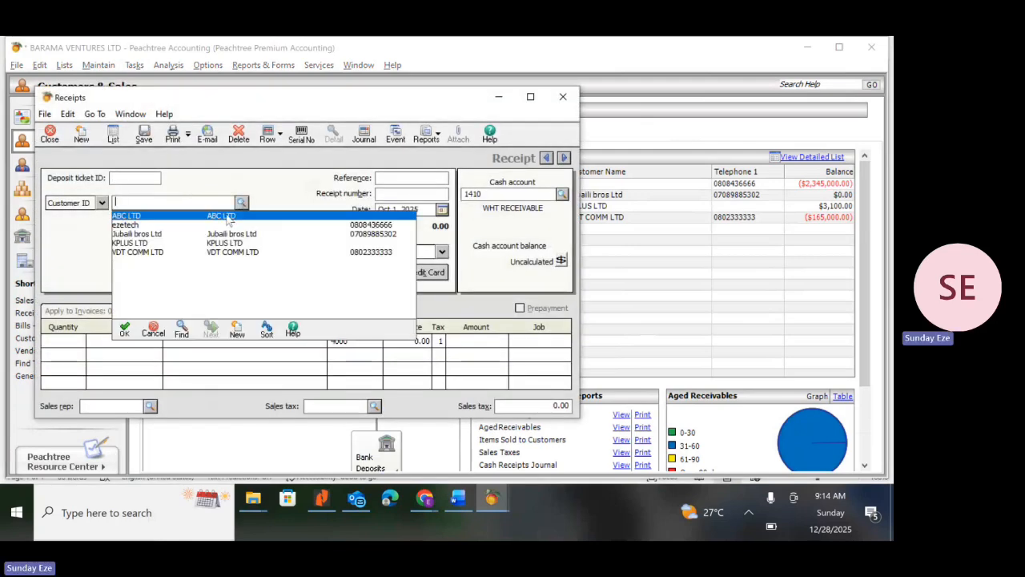
pyautogui.doubleClick(228, 218)
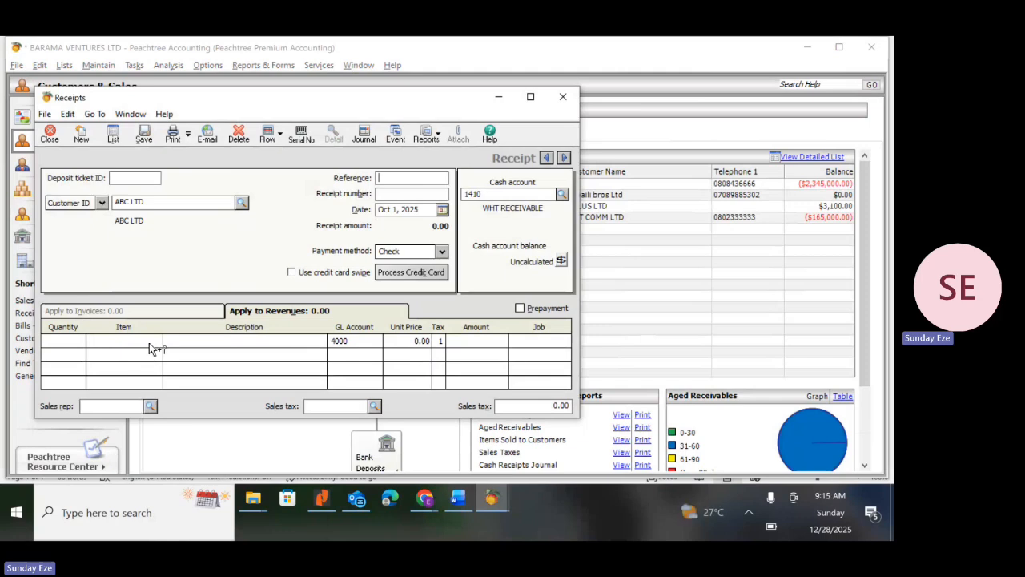
pyautogui.click(520, 309)
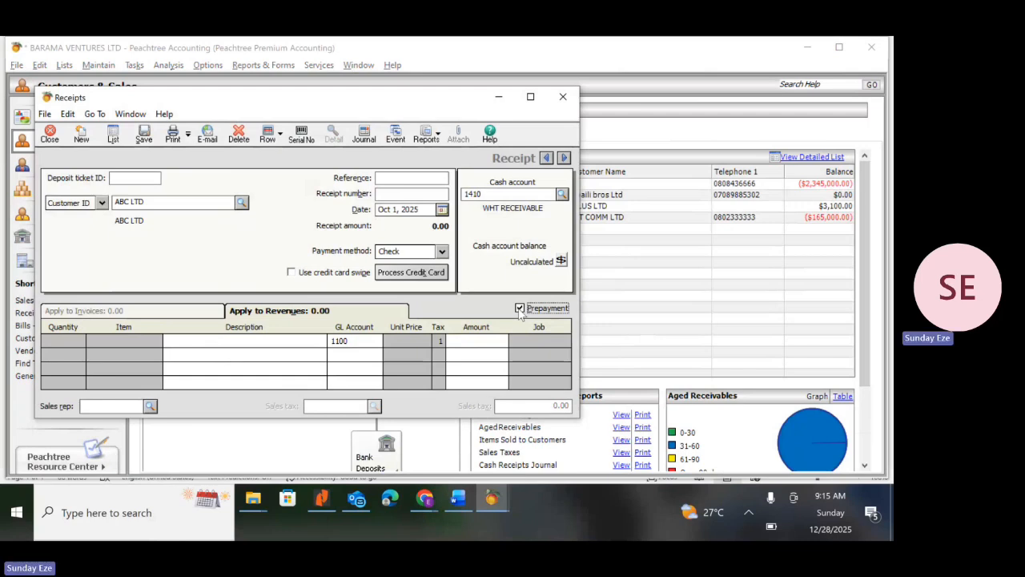
# - Describe the first receipt line as "PAYMENT FOR OUTSTANDING INVOICE"
pyautogui.click(259, 342)
pyautogui.write('PAYMEN')
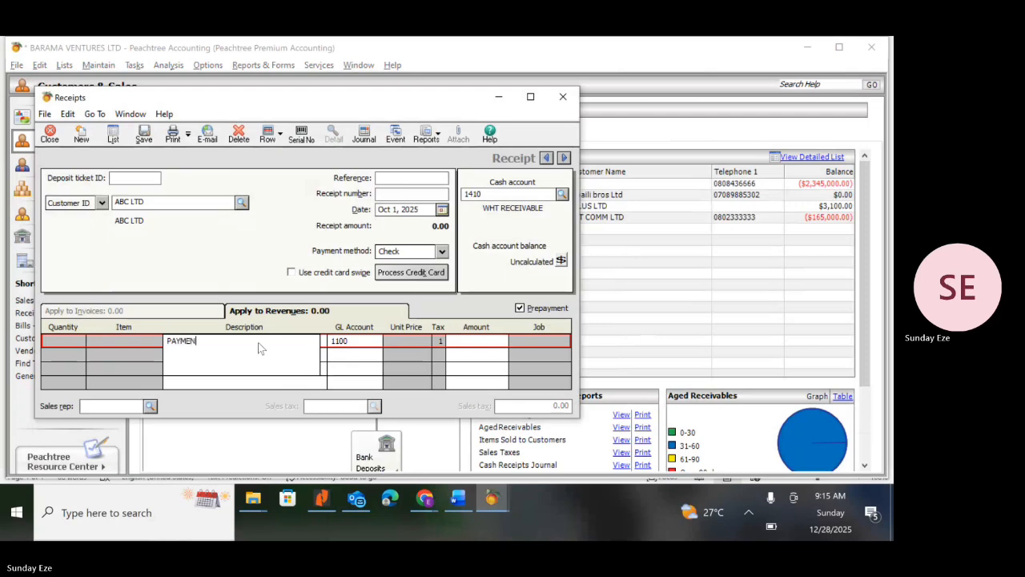
pyautogui.write('T FOR INV')
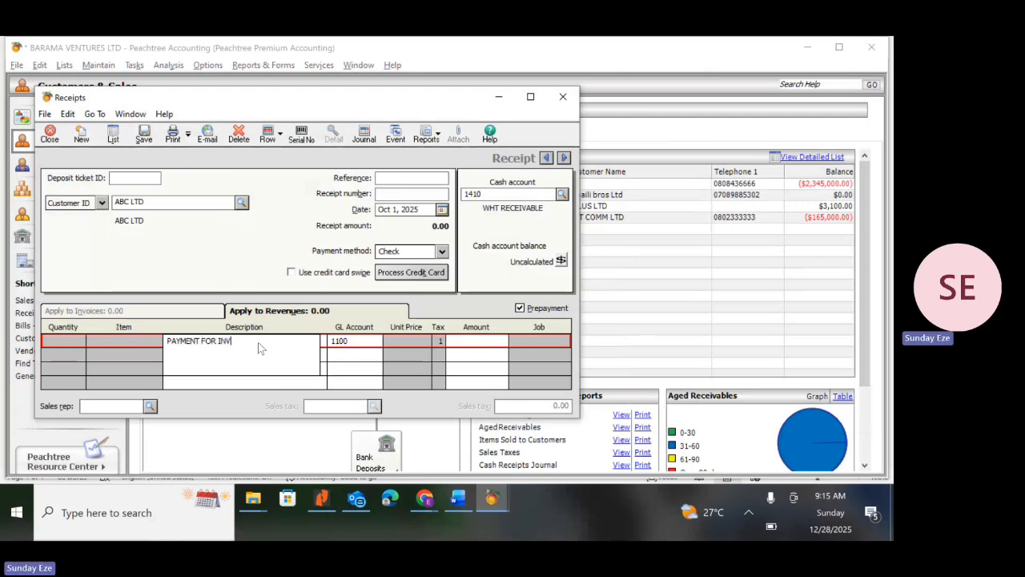
pyautogui.write('OICE')
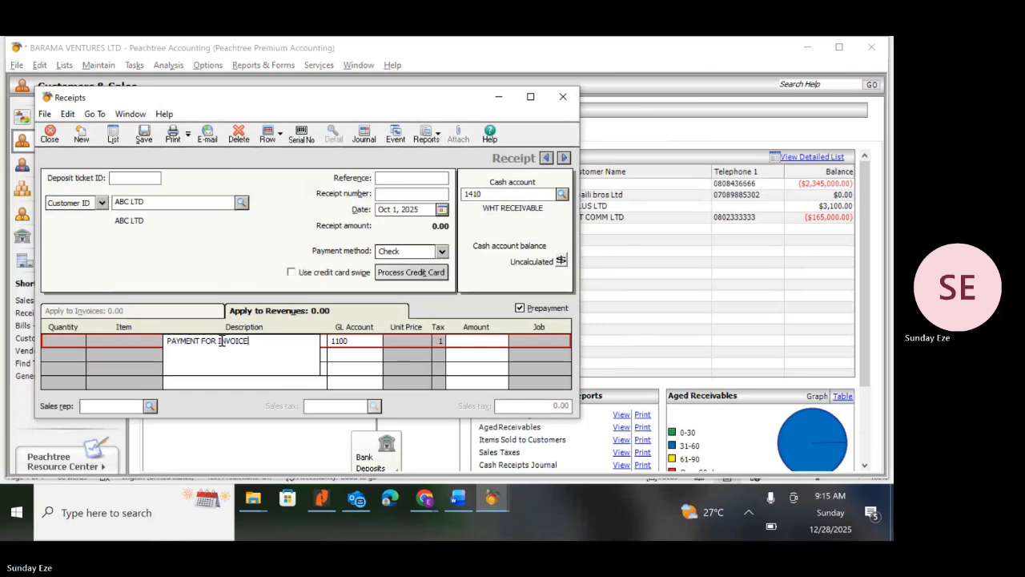
pyautogui.click(219, 340)
pyautogui.write('OUTSTANDING')
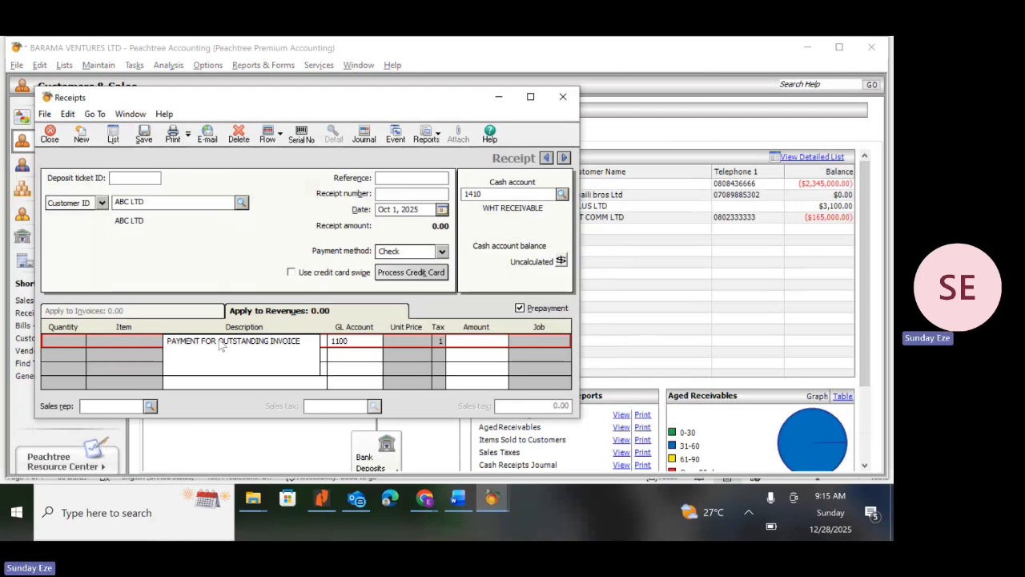
pyautogui.press('Tab')
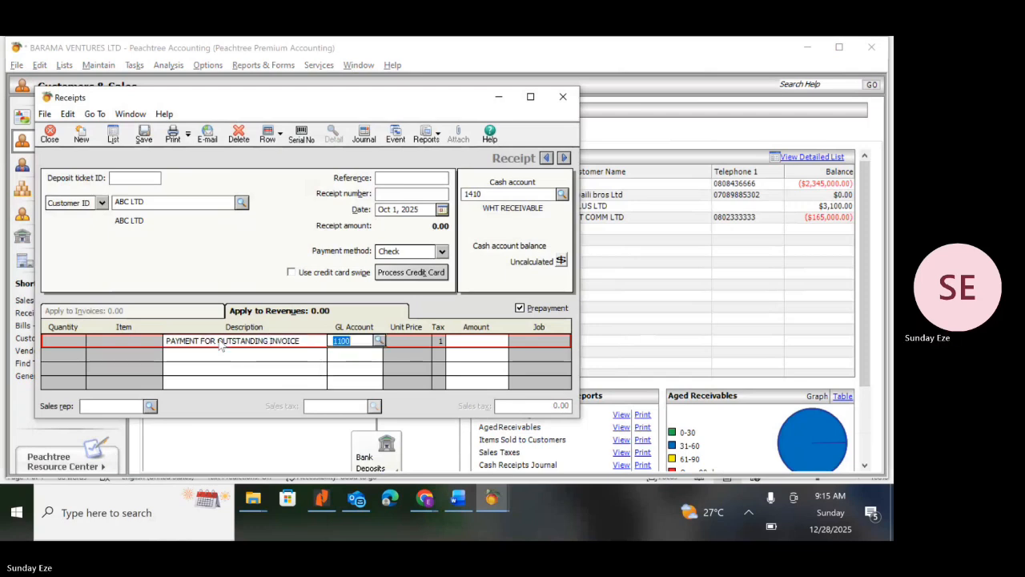
# - Set the amount of the receipt line on GL account 1100 to 70,000
pyautogui.click(380, 340)
pyautogui.press('Tab')
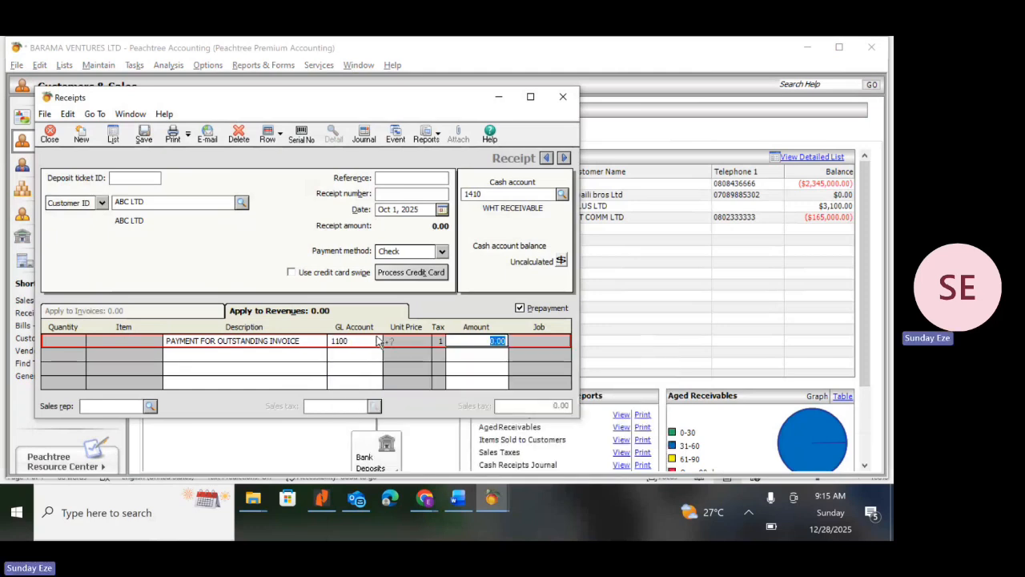
pyautogui.write('70,')
pyautogui.write('0000')
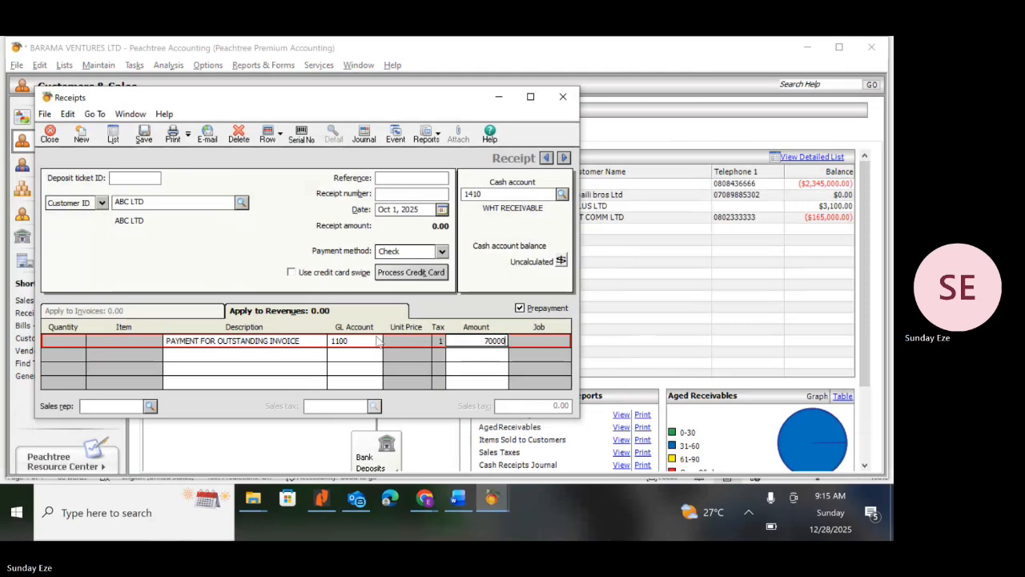
pyautogui.press('Tab')
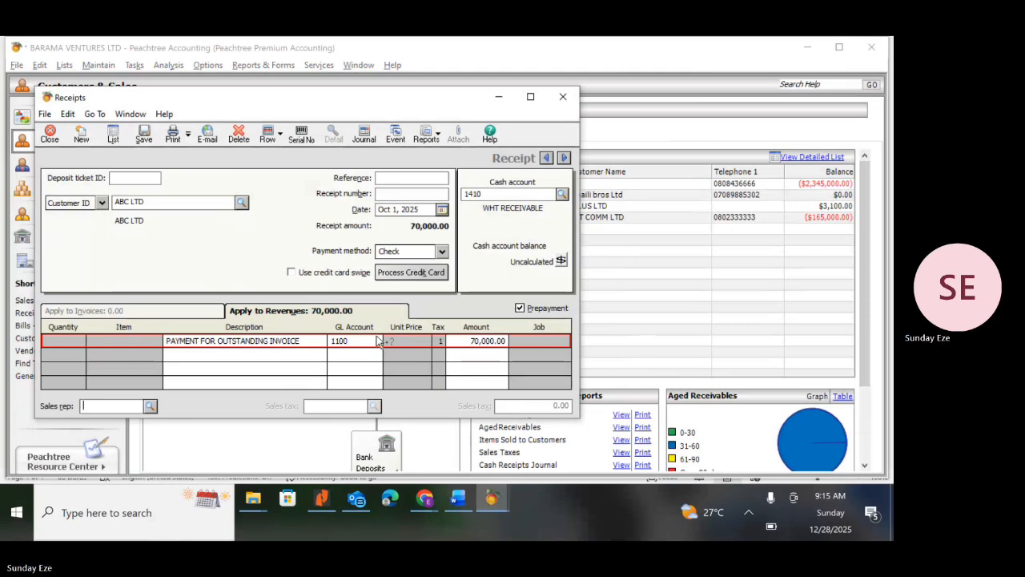
# - Set the receipt's cash account to 1030 Access bank and enter 5256 as its reference
pyautogui.click(561, 195)
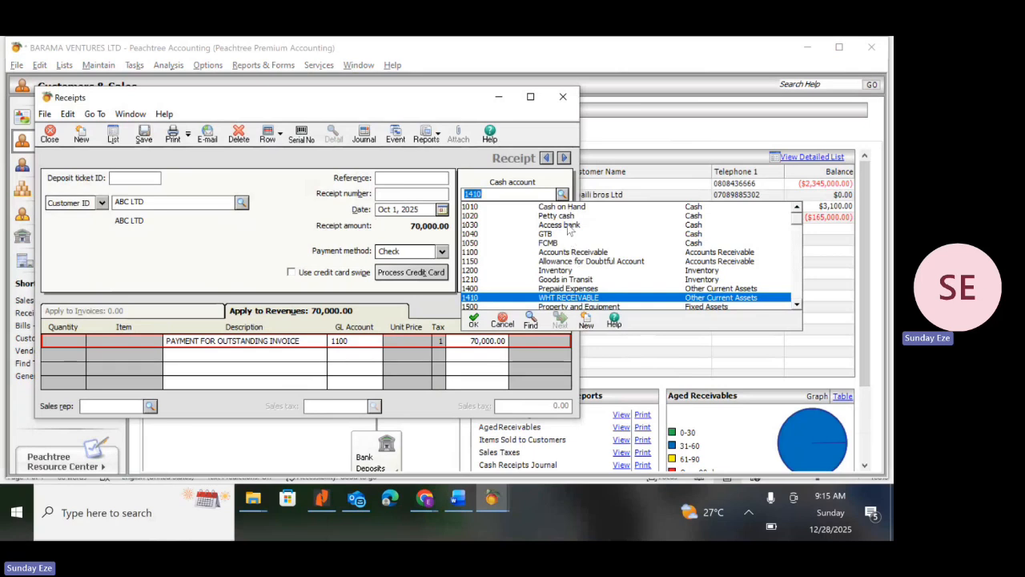
pyautogui.doubleClick(565, 225)
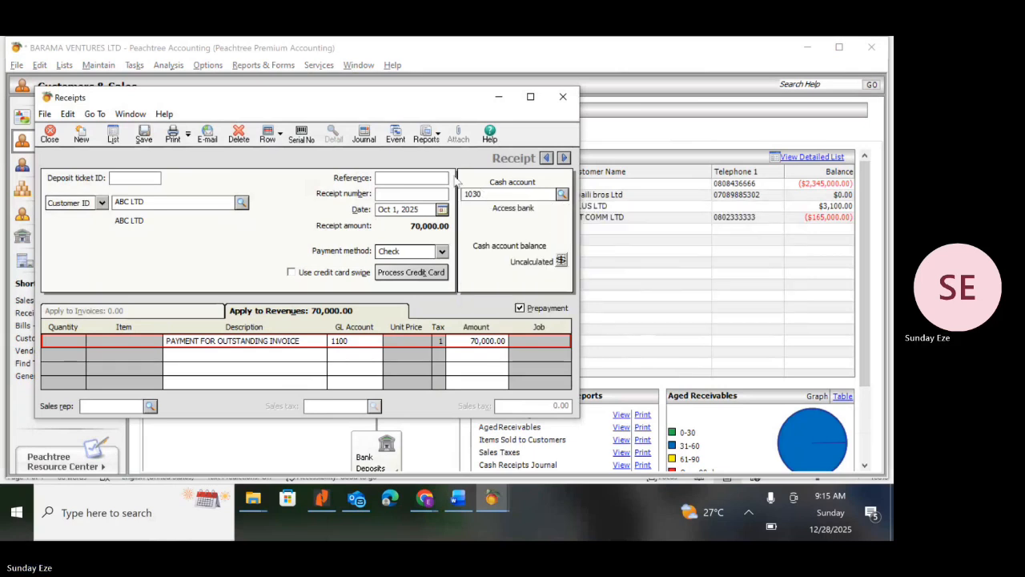
pyautogui.write('525')
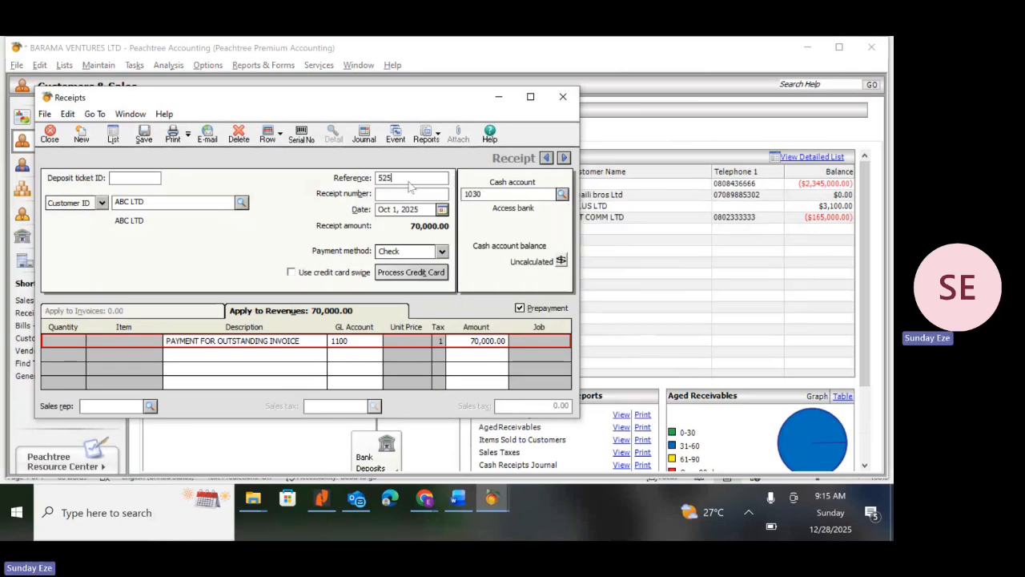
pyautogui.write('6')
# - Date the receipt Oct 28, 2025 and save it
pyautogui.click(441, 209)
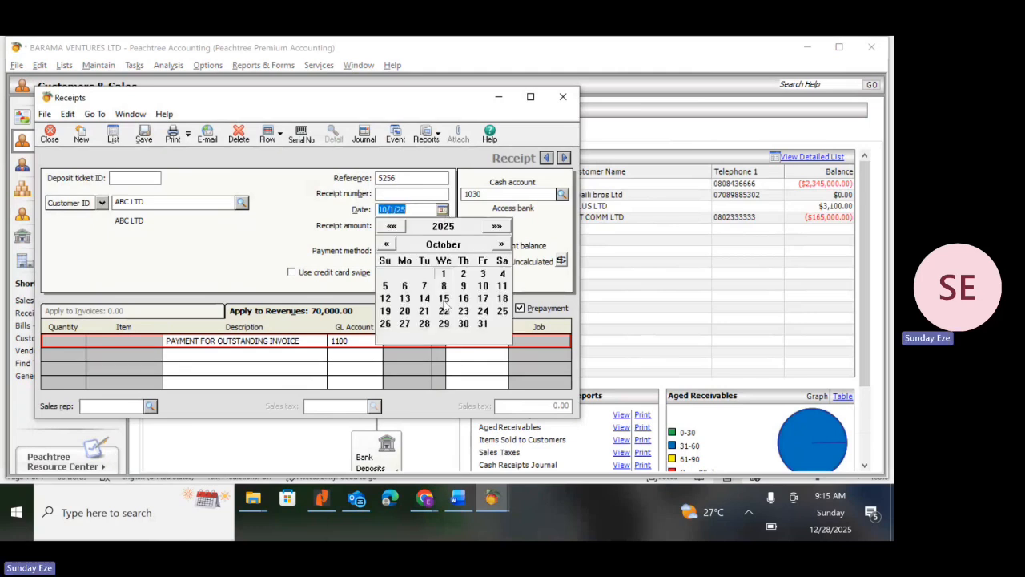
pyautogui.click(425, 324)
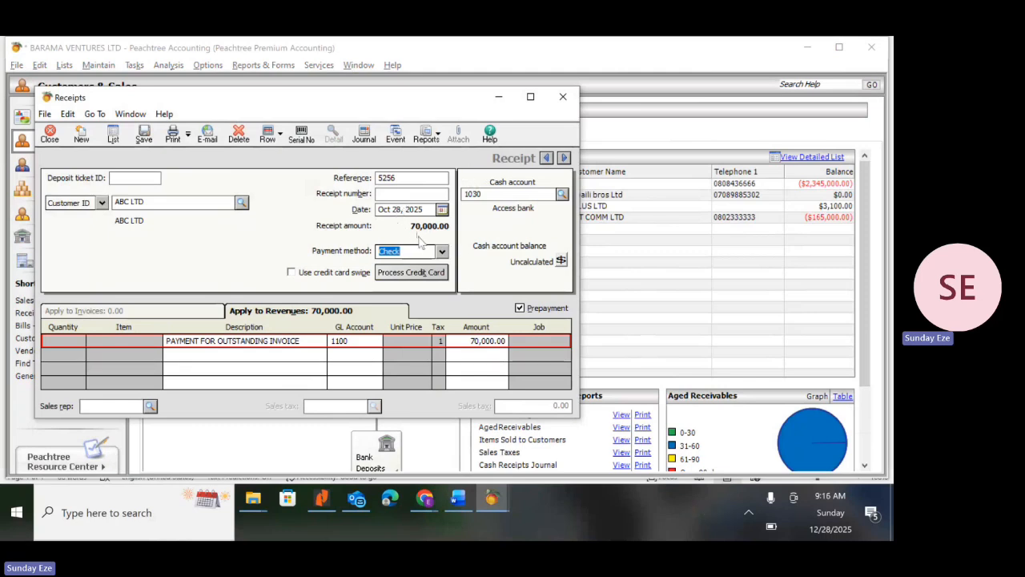
pyautogui.click(145, 136)
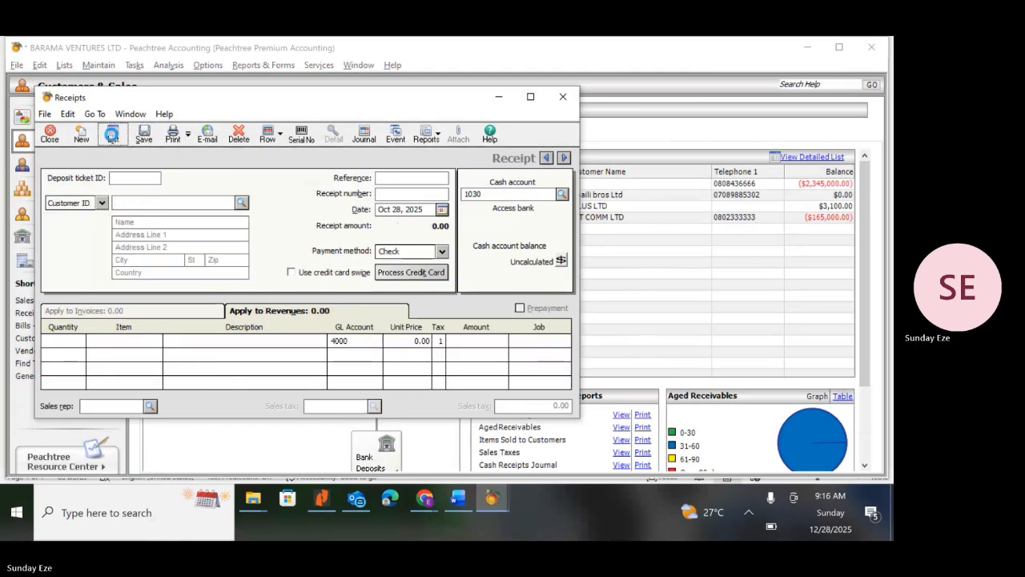
# - Open the saved 70,000 ABC LTD receipt from the receipt list to check it, and close both windows
pyautogui.click(113, 135)
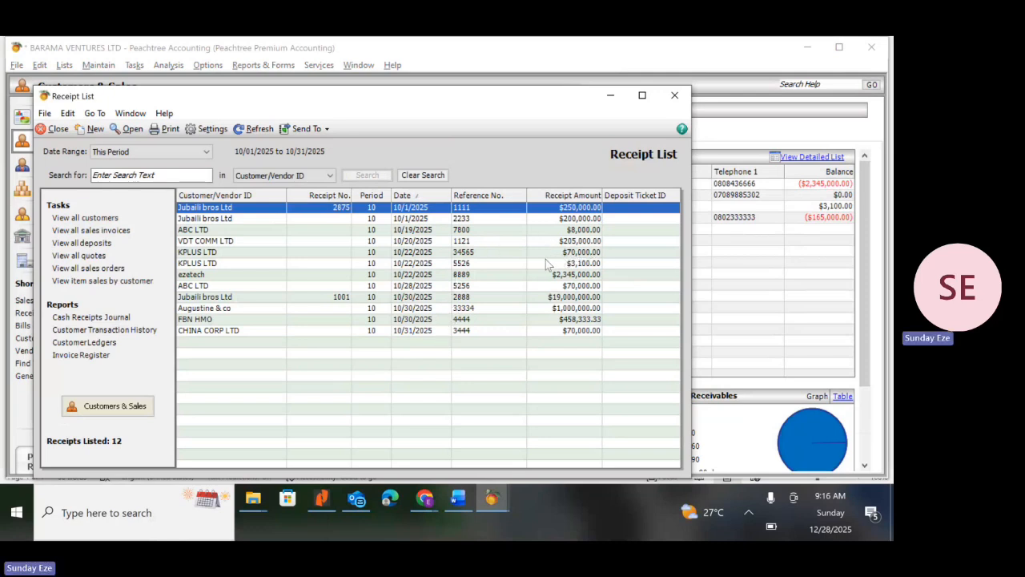
pyautogui.doubleClick(430, 287)
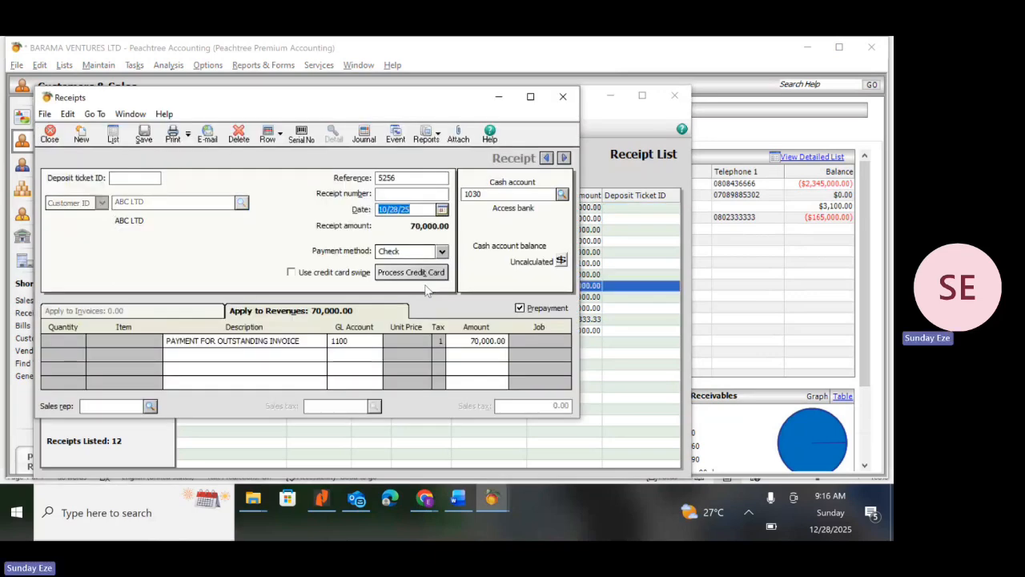
pyautogui.click(561, 99)
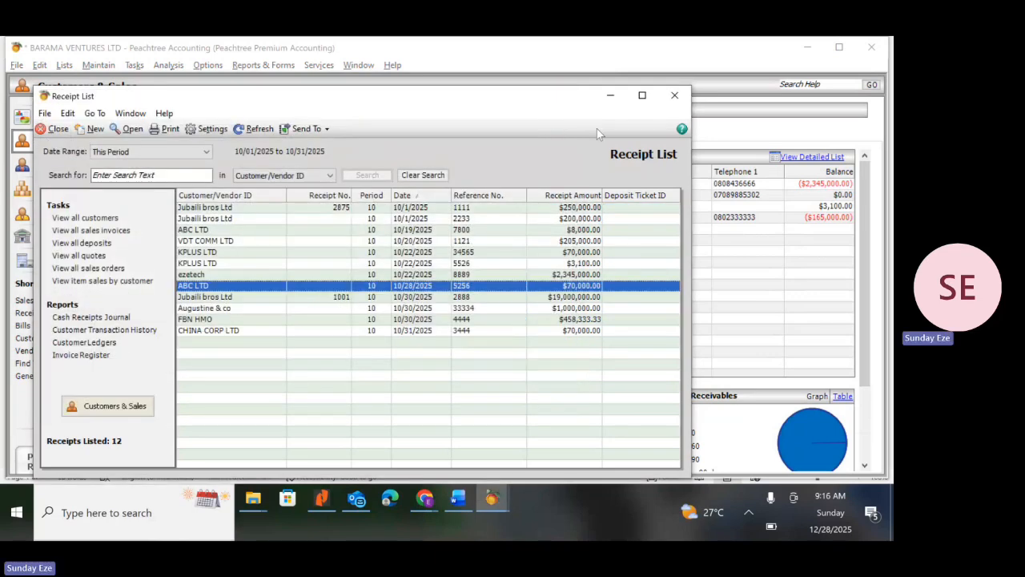
pyautogui.click(675, 97)
# - Display the Customer Ledgers report from the accounts receivable reports
pyautogui.click(263, 65)
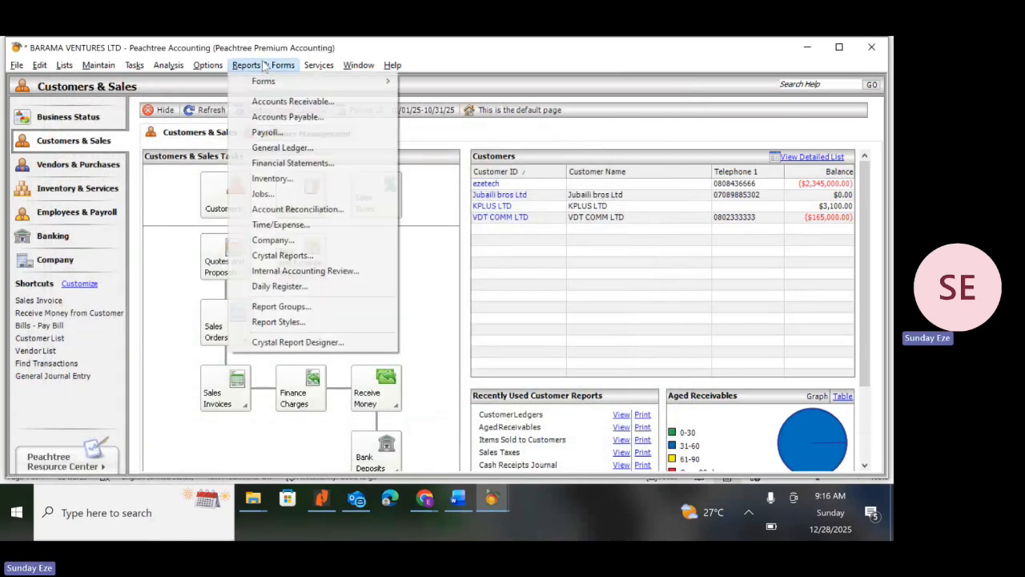
pyautogui.click(294, 102)
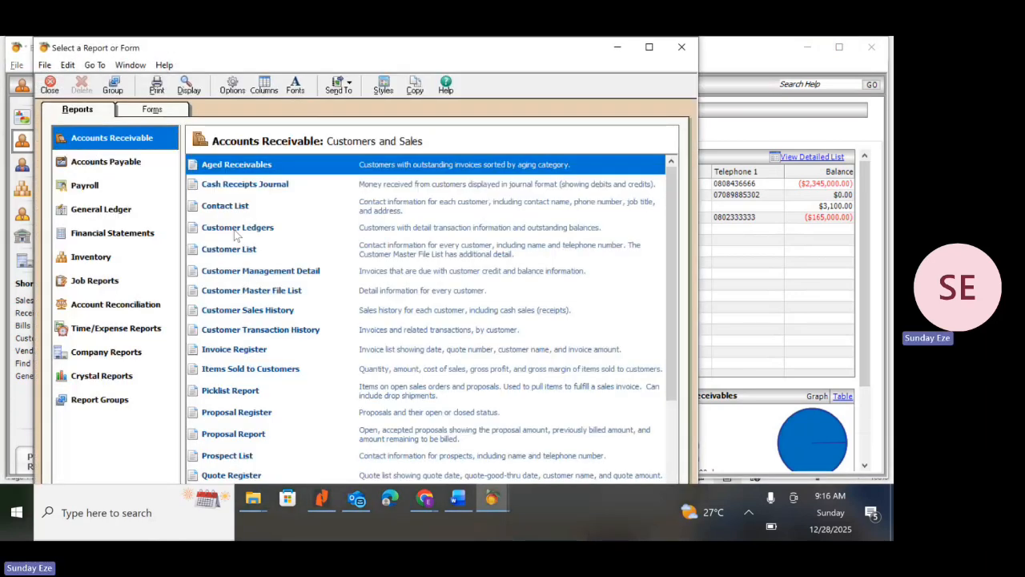
pyautogui.doubleClick(235, 229)
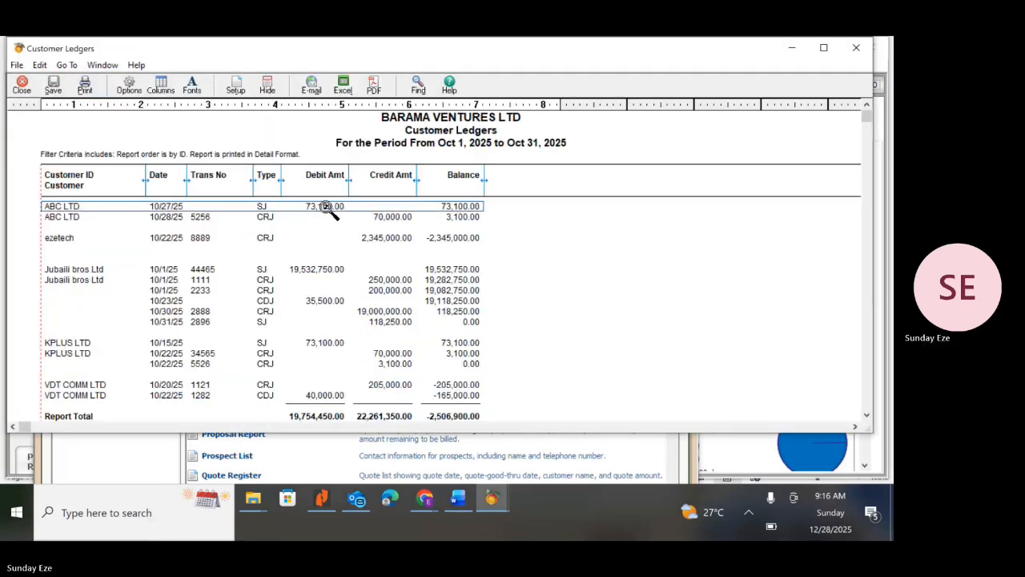
# - Filter the Customer Ledgers report by customer ID to ABC LTD, review its balance, and close the report windows
pyautogui.click(127, 83)
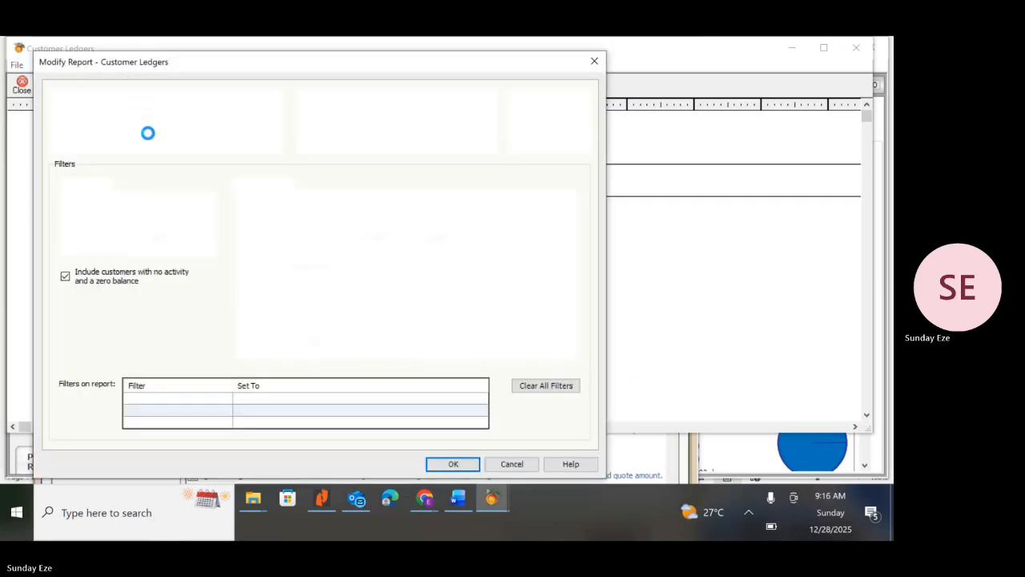
pyautogui.click(91, 197)
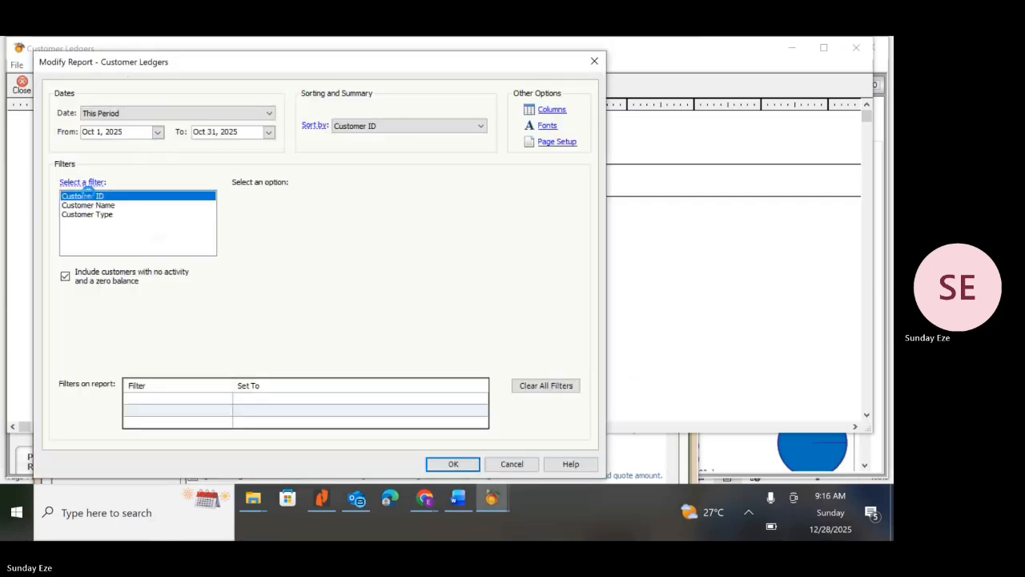
pyautogui.click(315, 252)
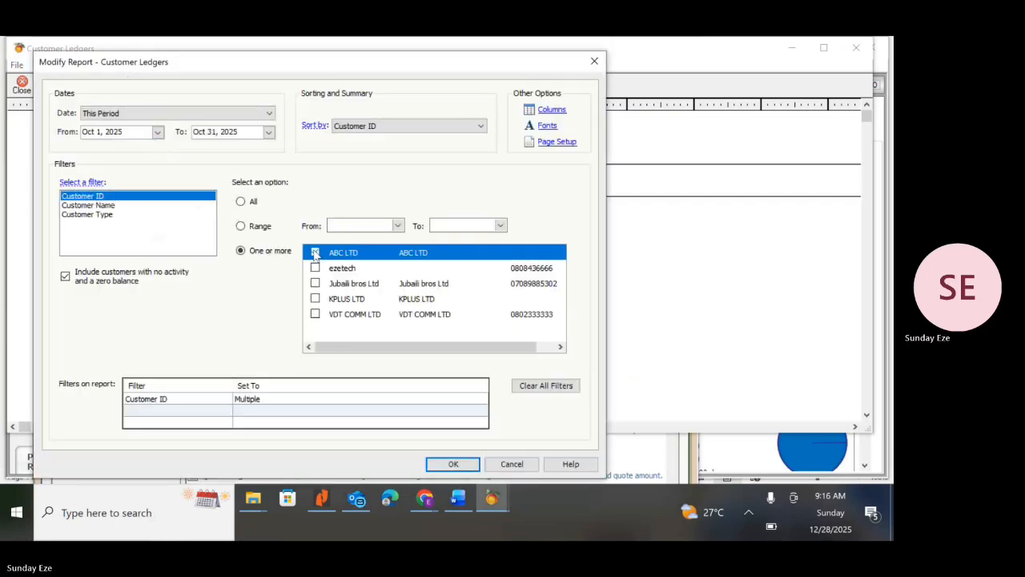
pyautogui.click(453, 465)
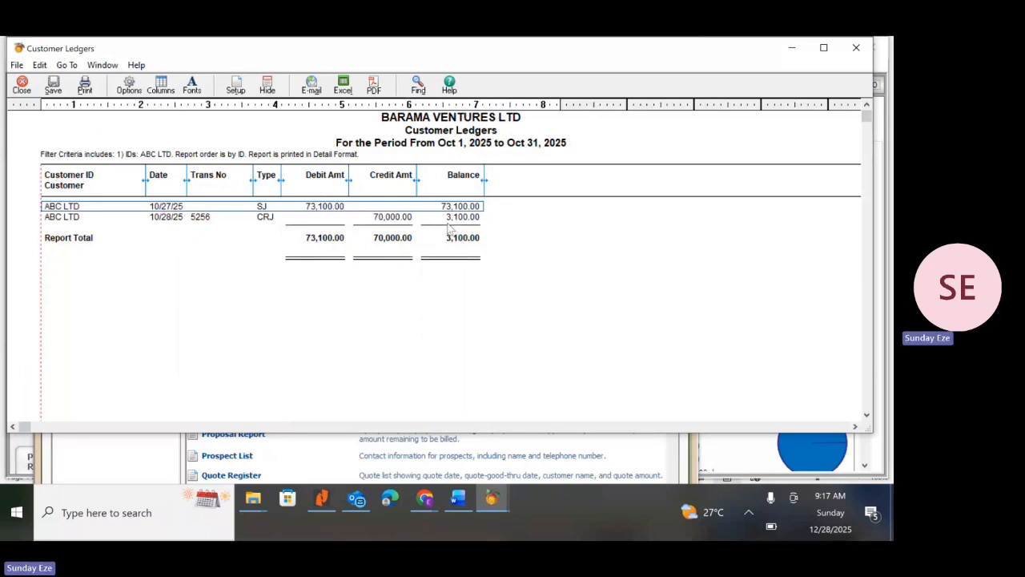
pyautogui.click(26, 87)
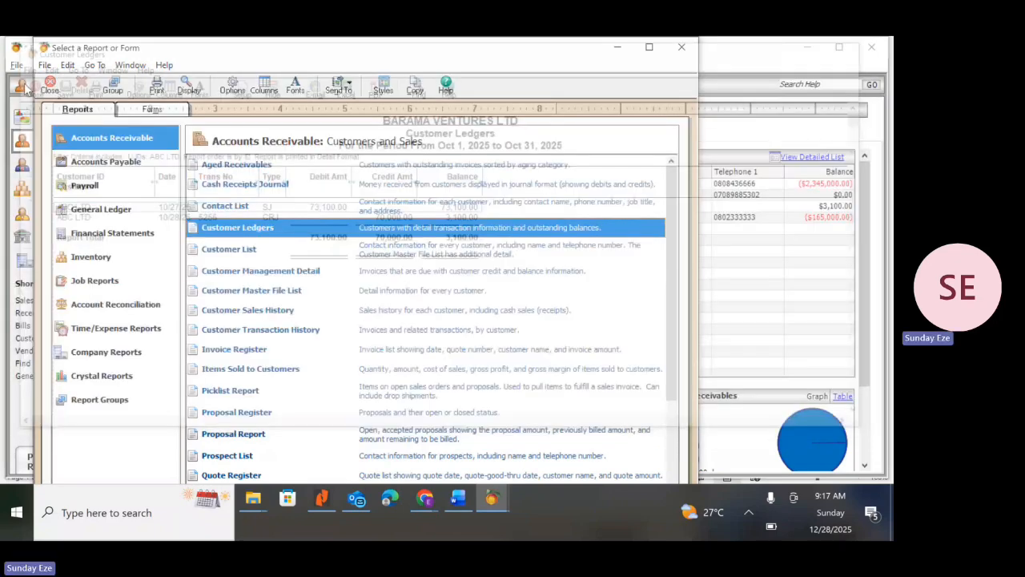
pyautogui.click(682, 50)
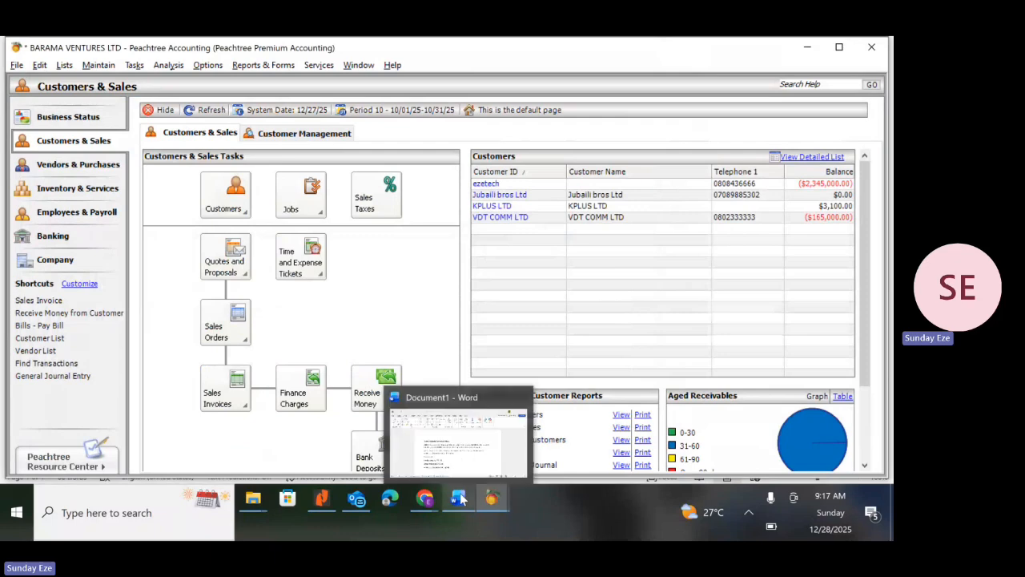
# - Review the withholding tax deduction in the Word document Document1 and switch back to the BARAMA VENTURES LTD company in Peachtree
pyautogui.click(457, 450)
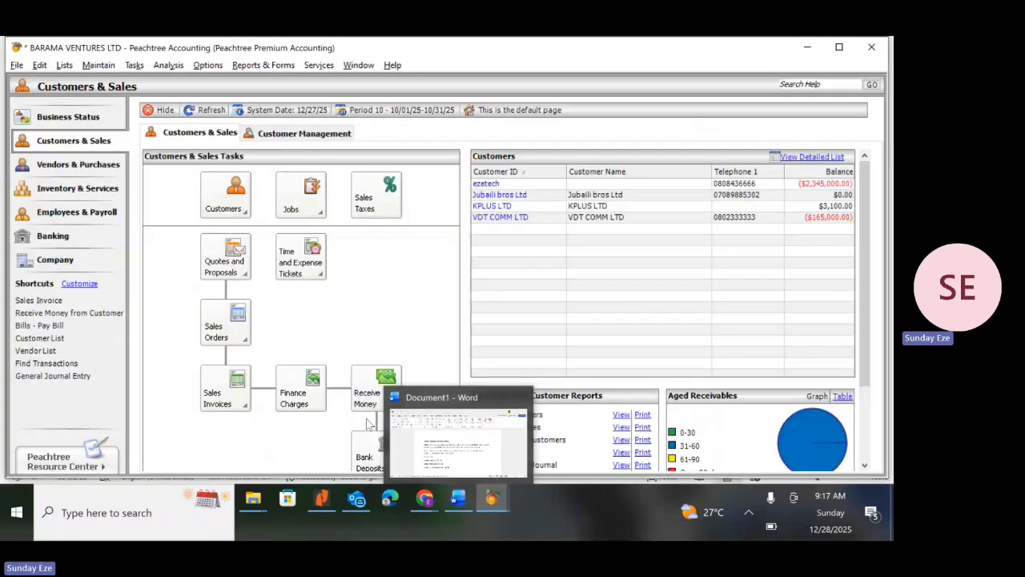
pyautogui.click(439, 469)
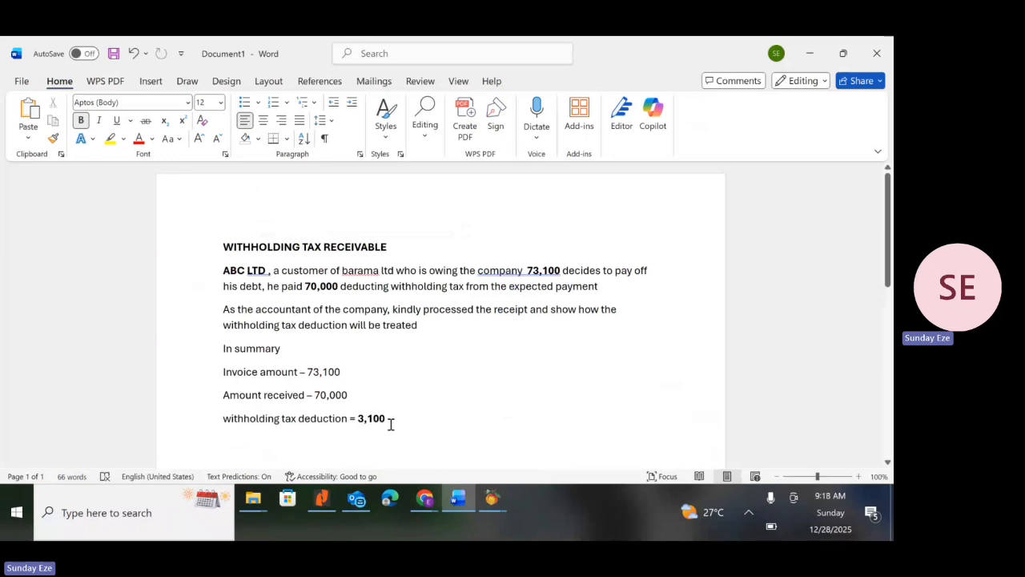
pyautogui.moveTo(485, 500)
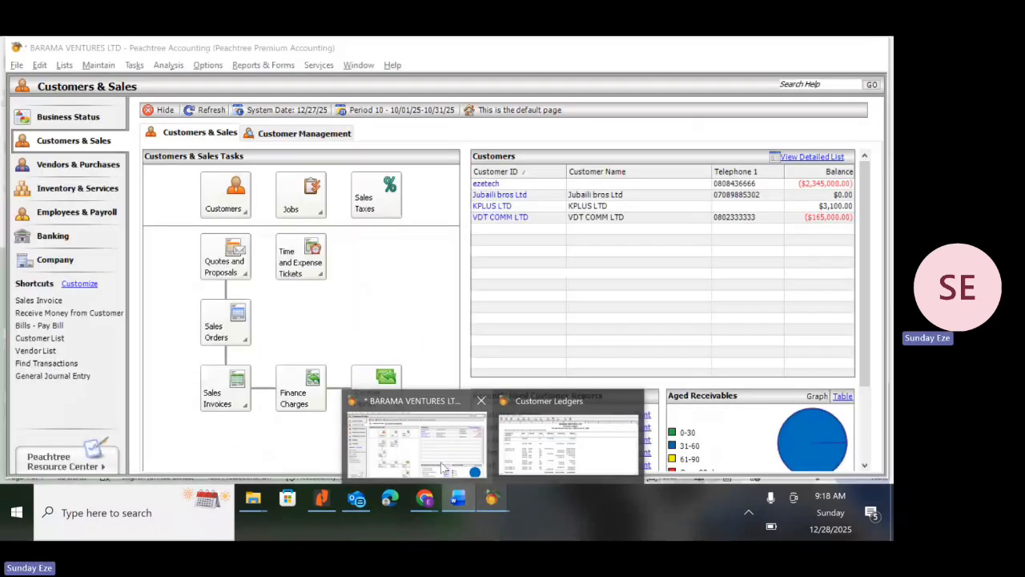
pyautogui.click(443, 467)
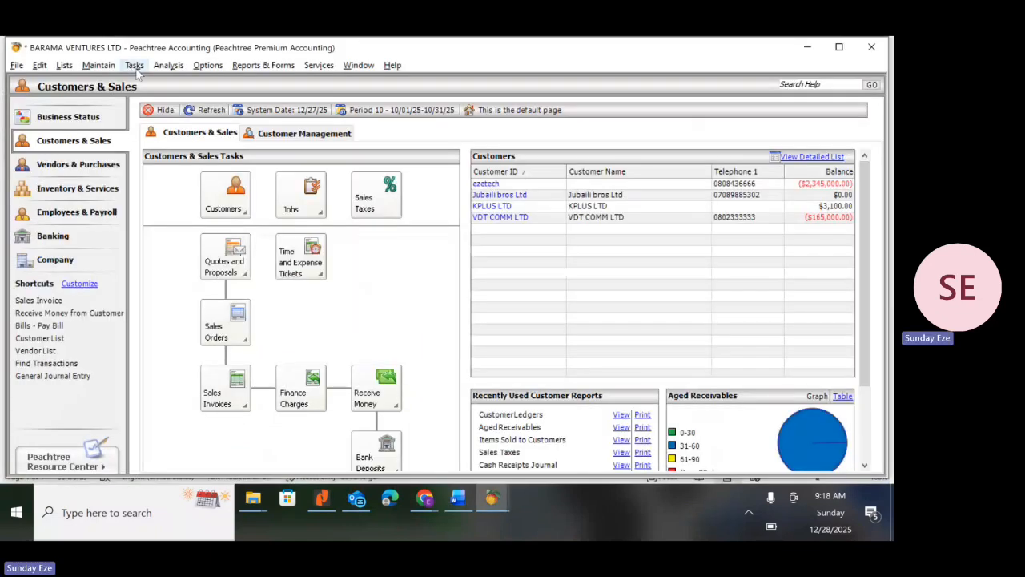
# - Start a new receipt for customer ABC LTD
pyautogui.click(134, 66)
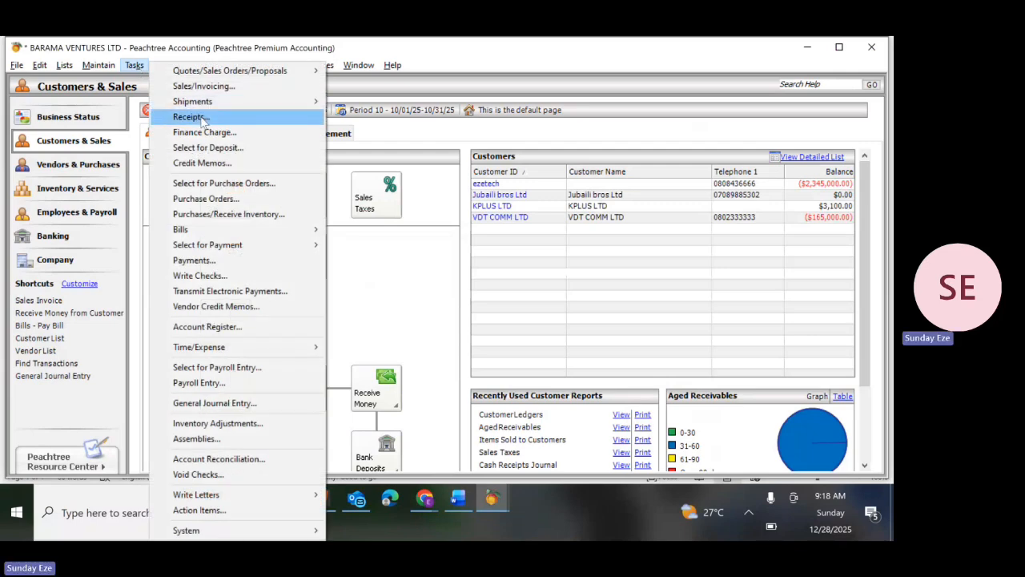
pyautogui.click(202, 121)
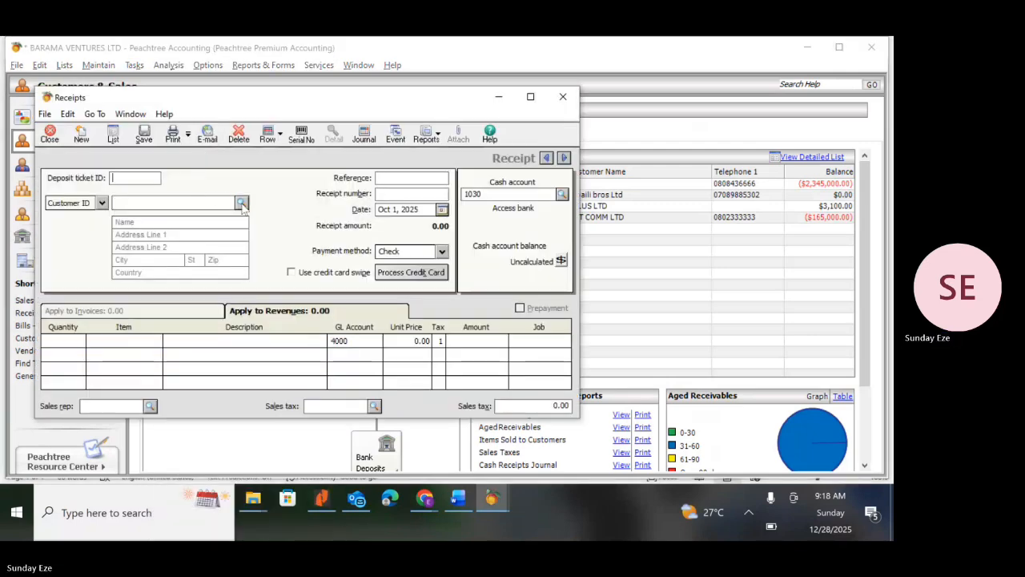
pyautogui.click(241, 203)
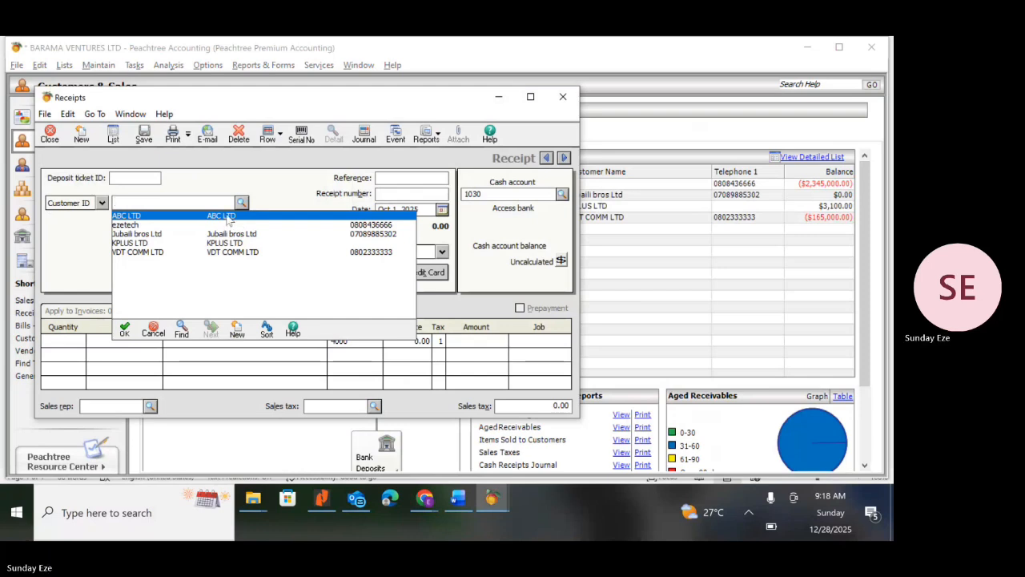
pyautogui.doubleClick(228, 216)
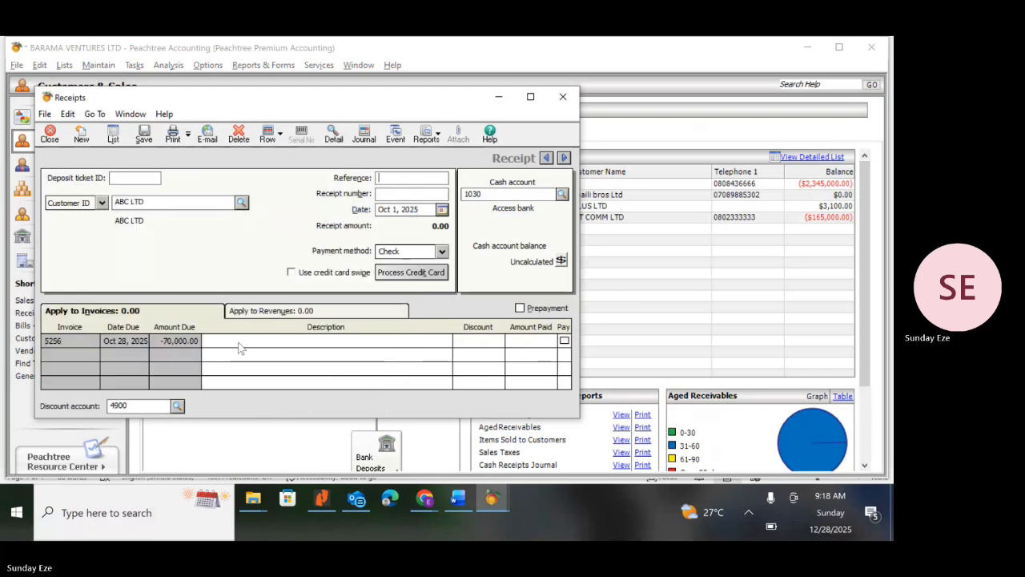
# - Describe the 5256 invoice line as "WITHHOLDING TAX DEDUCTED BY ABC LTD" and set its amount paid to 3,100
pyautogui.click(238, 340)
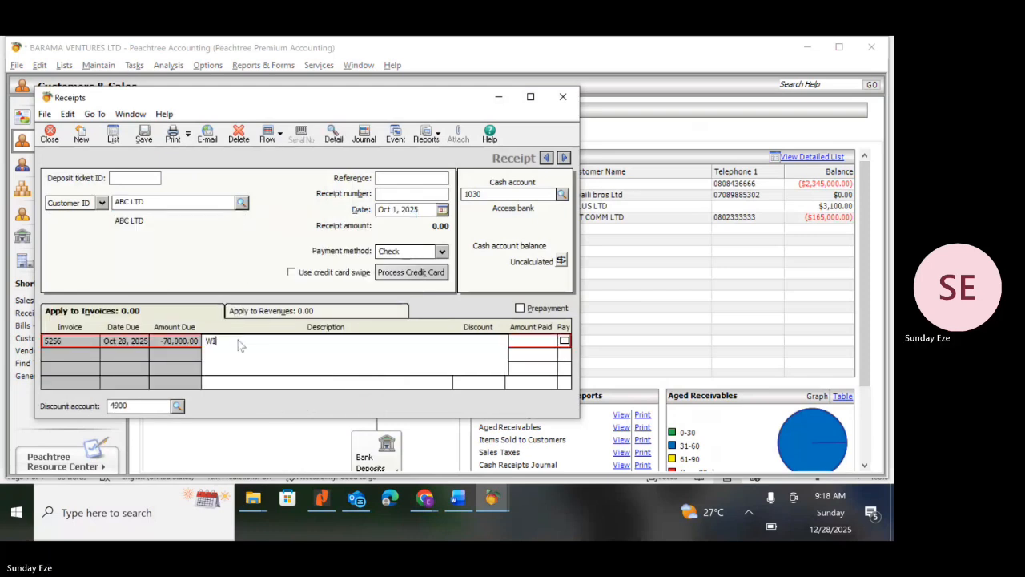
pyautogui.write('WITHHOLDING TAX ')
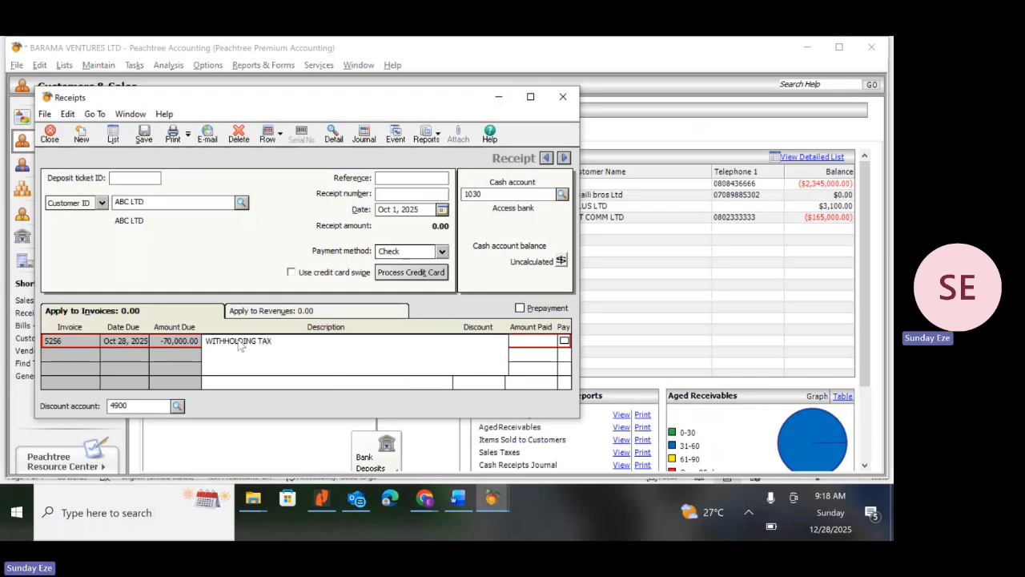
pyautogui.write('DEDUCTED BY ABC LTD')
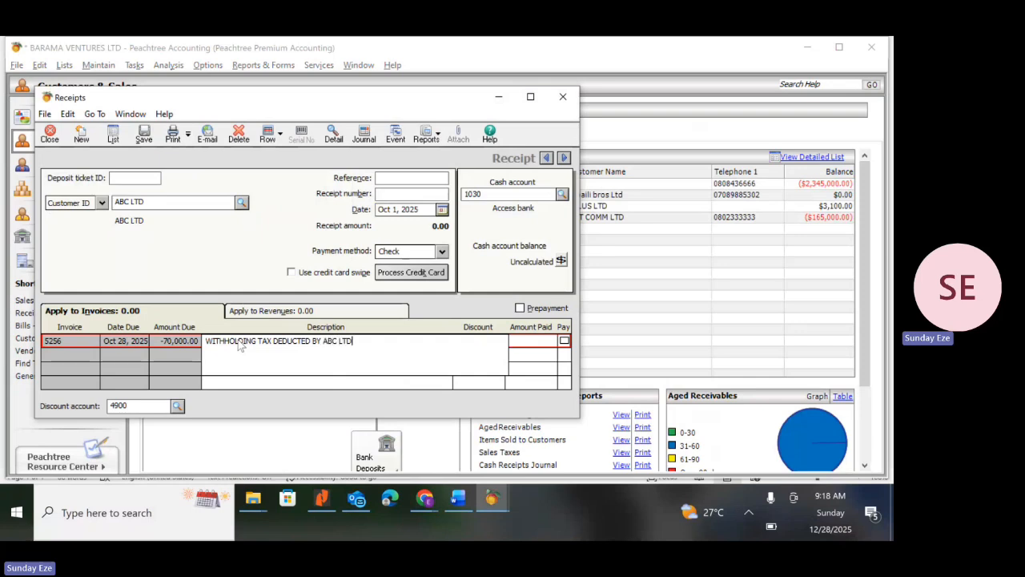
pyautogui.press('Tab')
pyautogui.press('Tab')
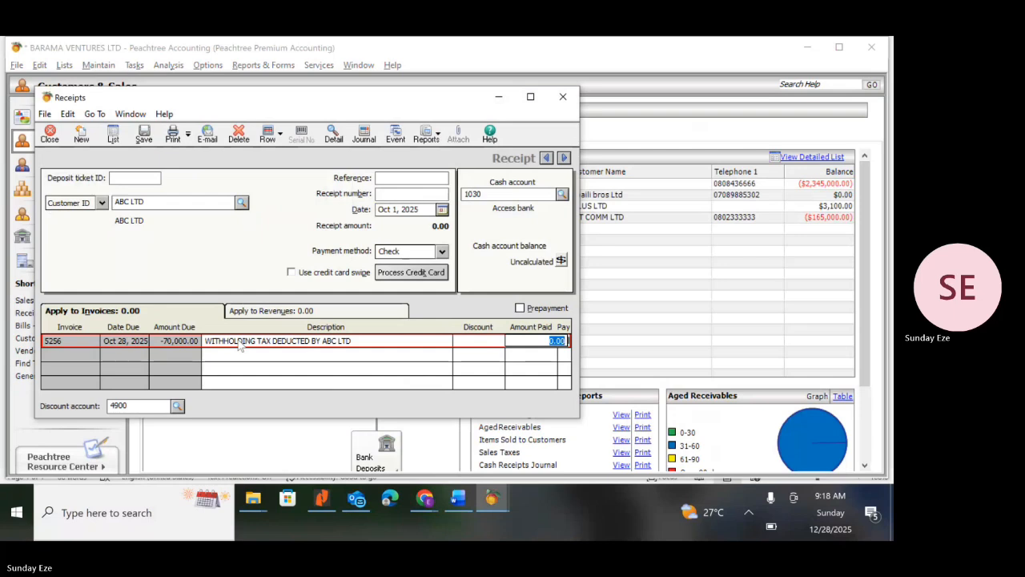
pyautogui.write('3100')
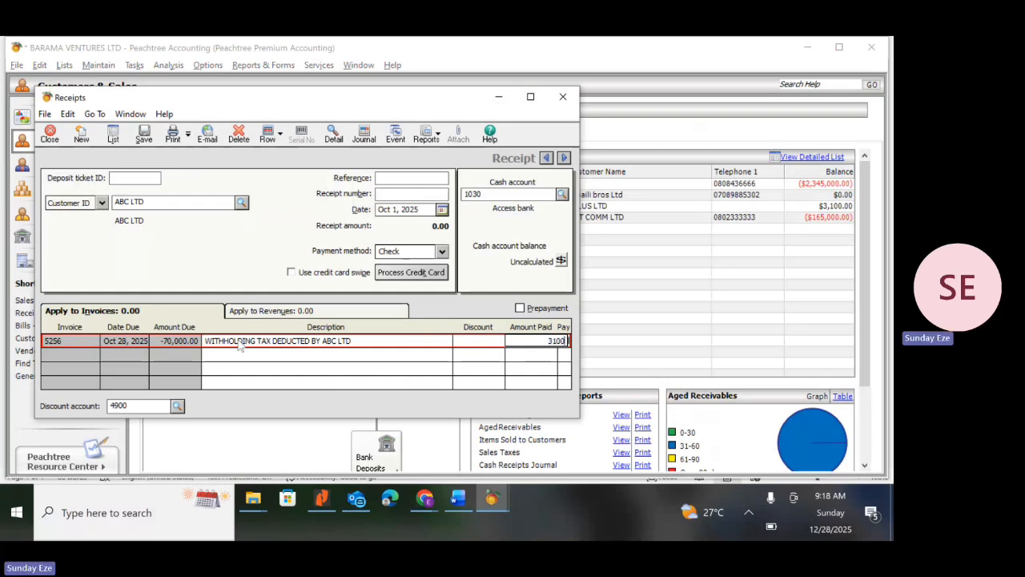
pyautogui.press('Tab')
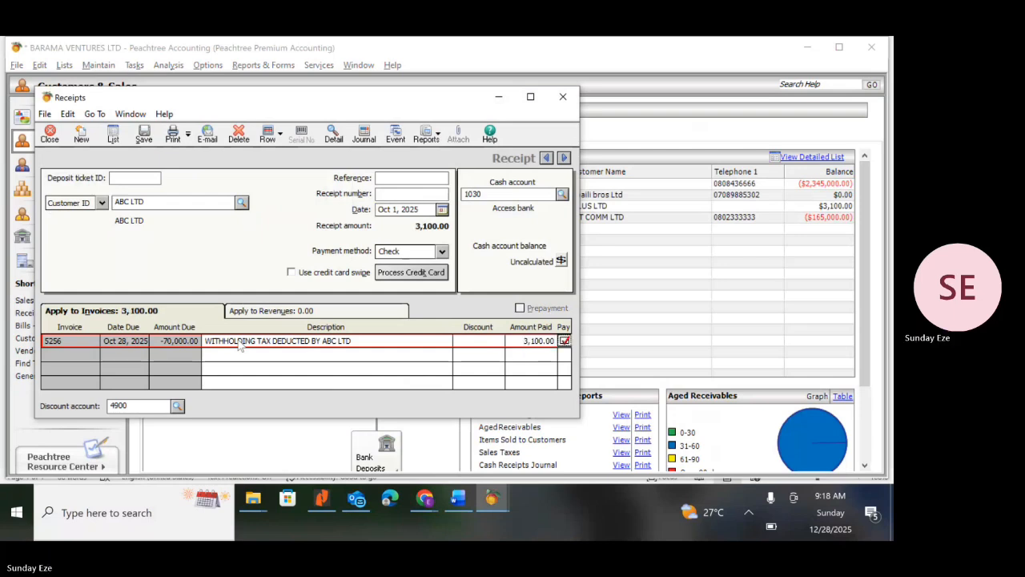
# - Complete the receipt header with reference 6537, cash account 1410 (WHT RECEIVABLE) and date Oct 28, 2025
pyautogui.click(384, 181)
pyautogui.write('5537')
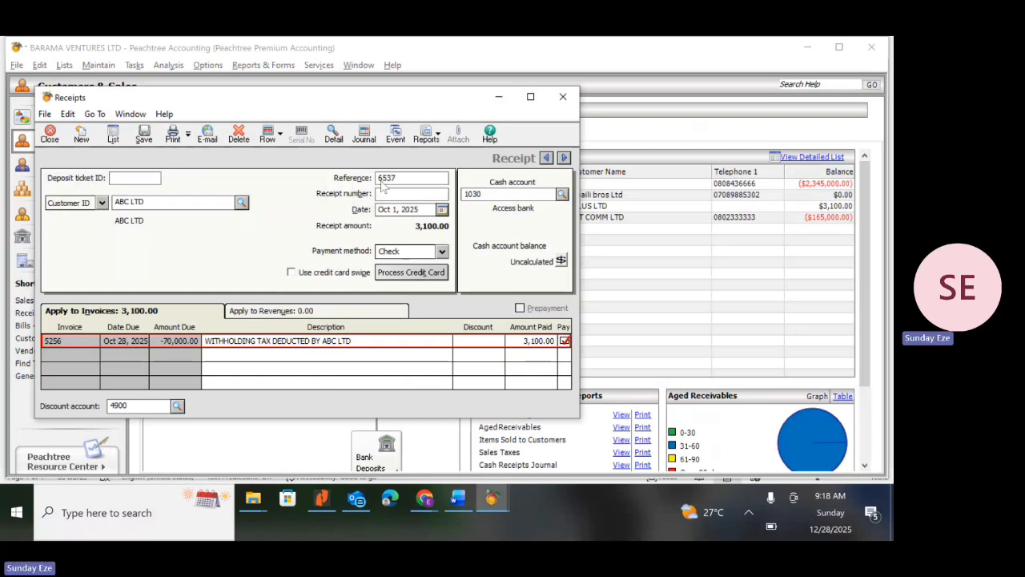
pyautogui.click(563, 195)
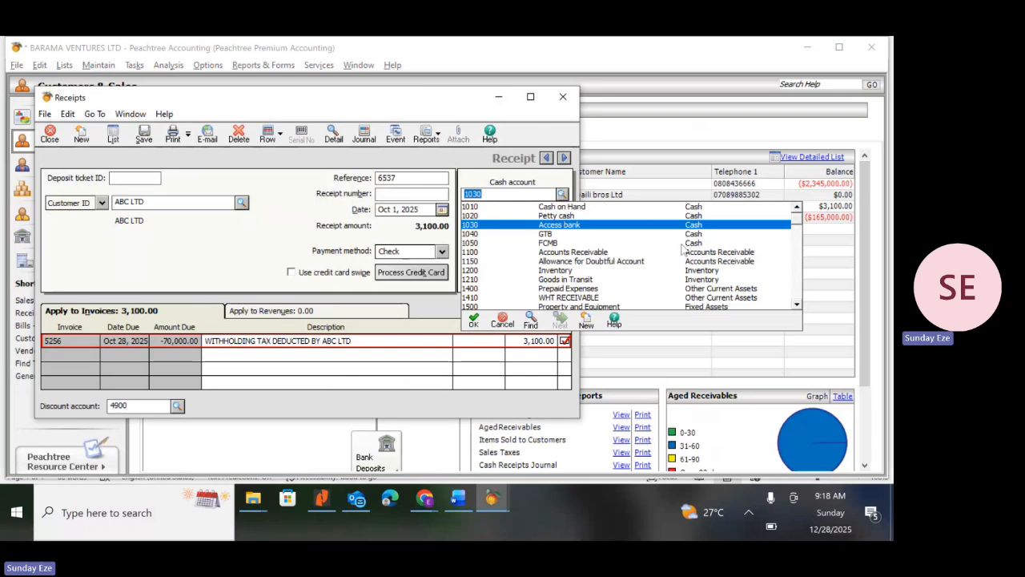
pyautogui.click(797, 305)
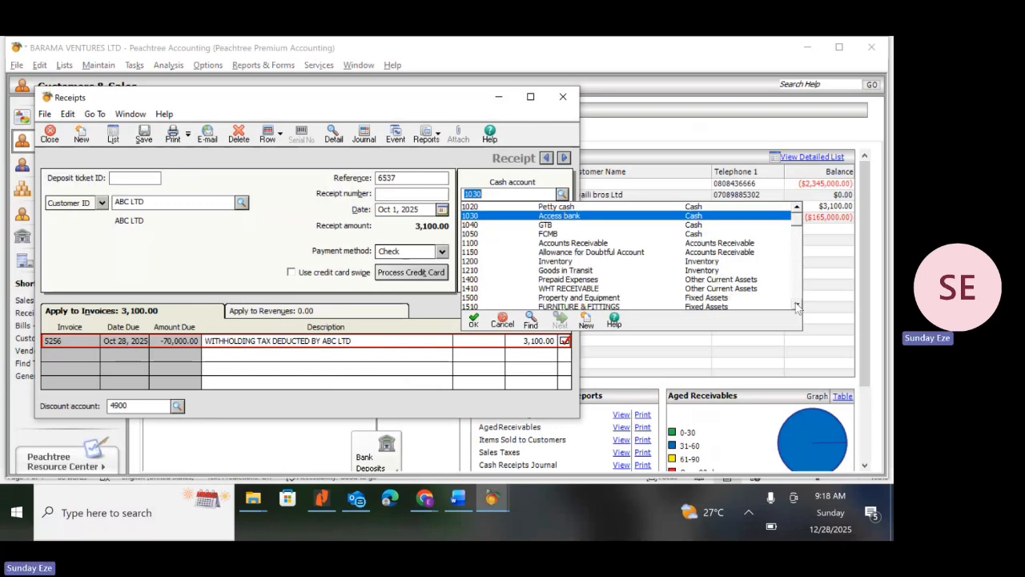
pyautogui.click(553, 289)
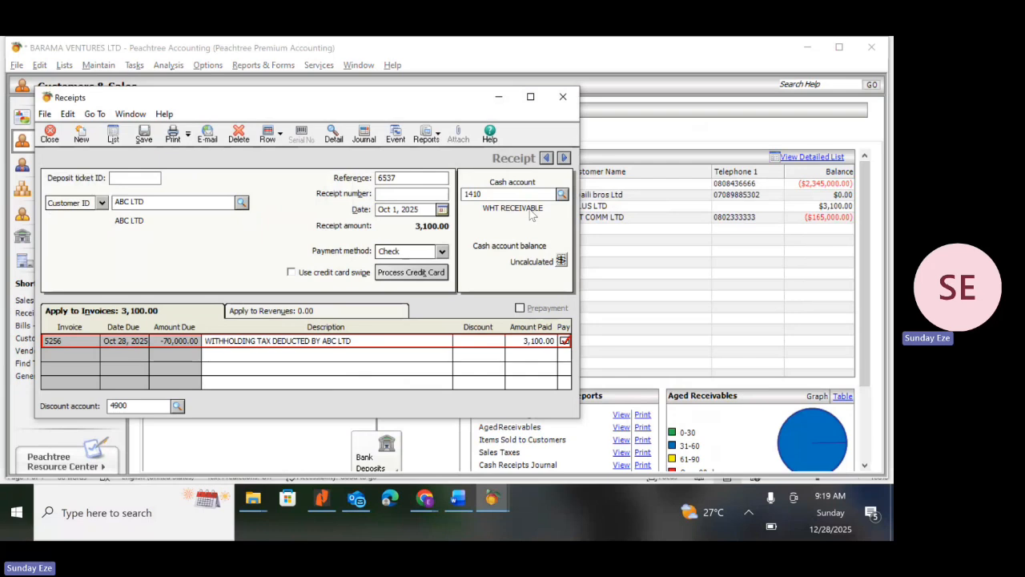
pyautogui.click(443, 210)
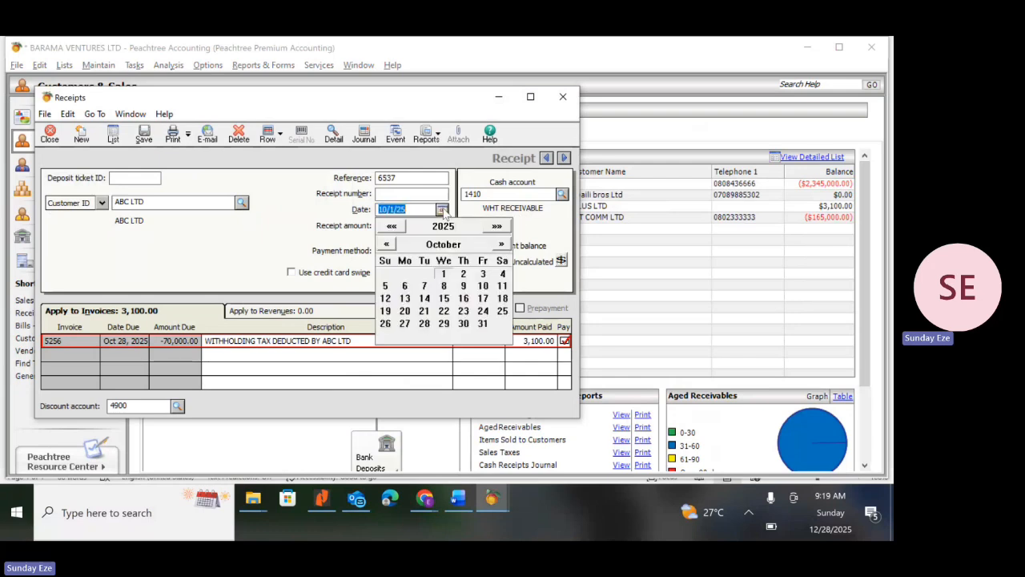
pyautogui.click(424, 324)
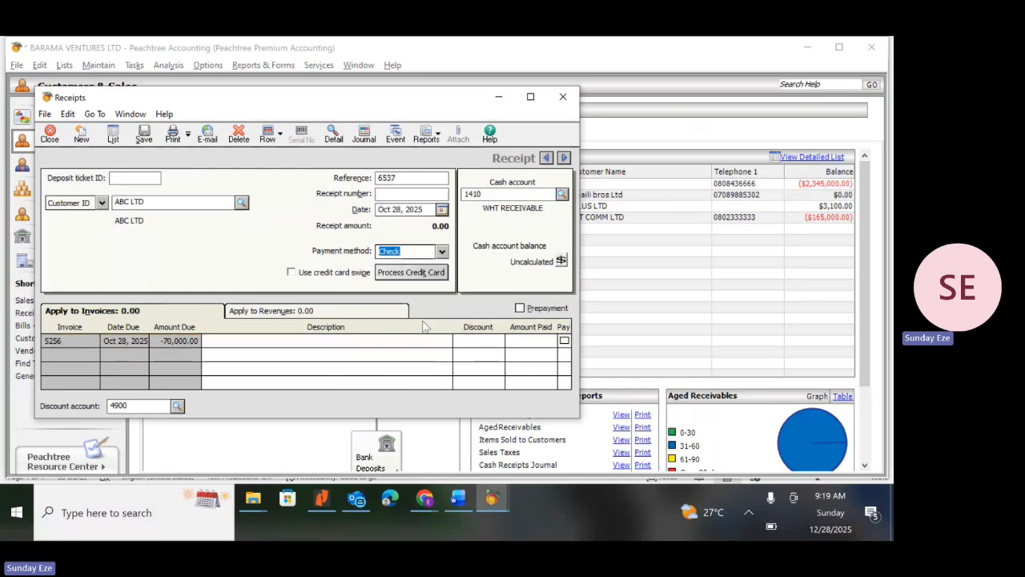
# - Re-enter the description "WITHHOLDING TAX DEDUCTED BY ABC LTD" on the 5256 invoice line
pyautogui.click(259, 342)
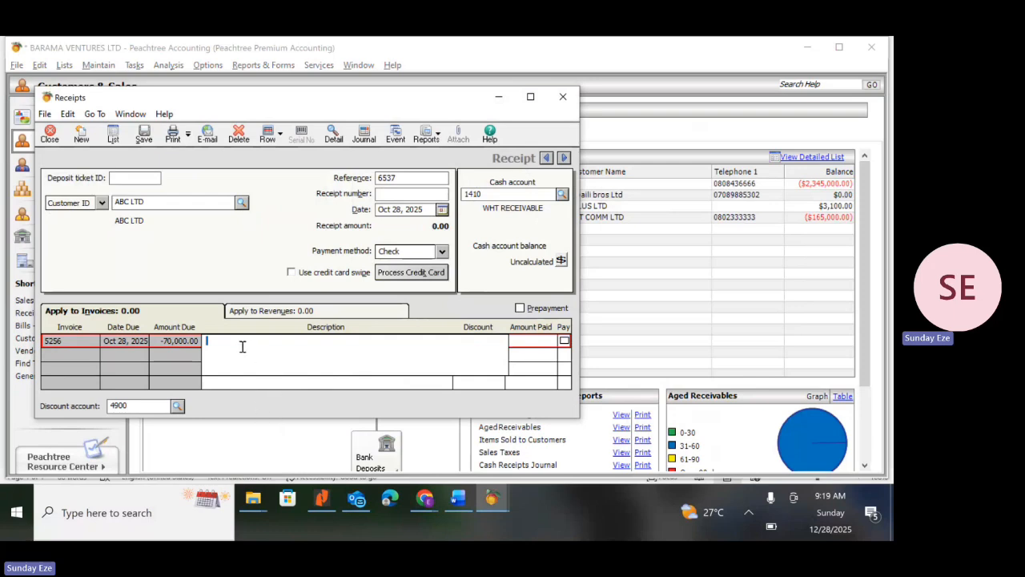
pyautogui.write('WH')
pyautogui.write('ITHHOLDING T')
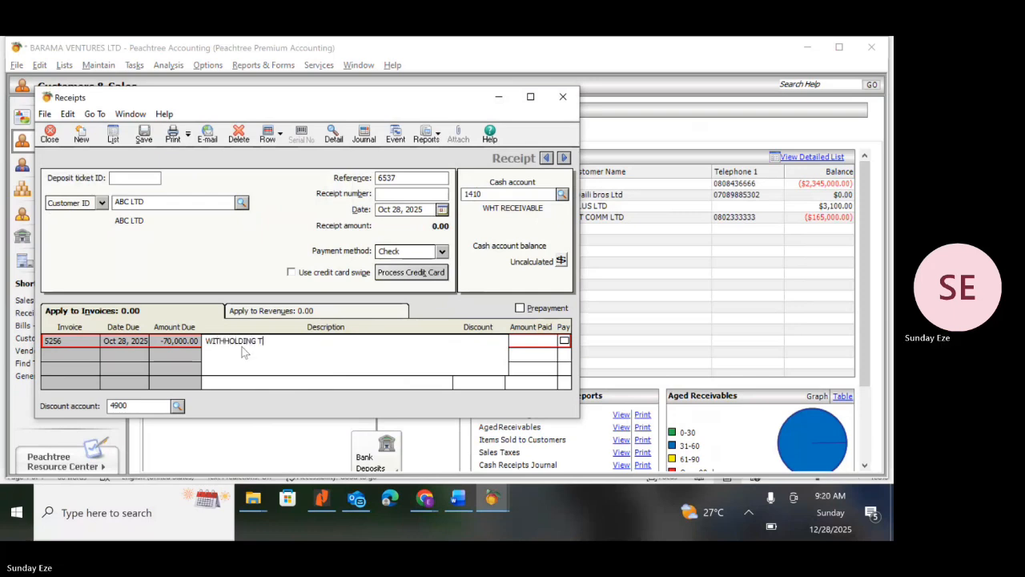
pyautogui.write('AX DEDUC')
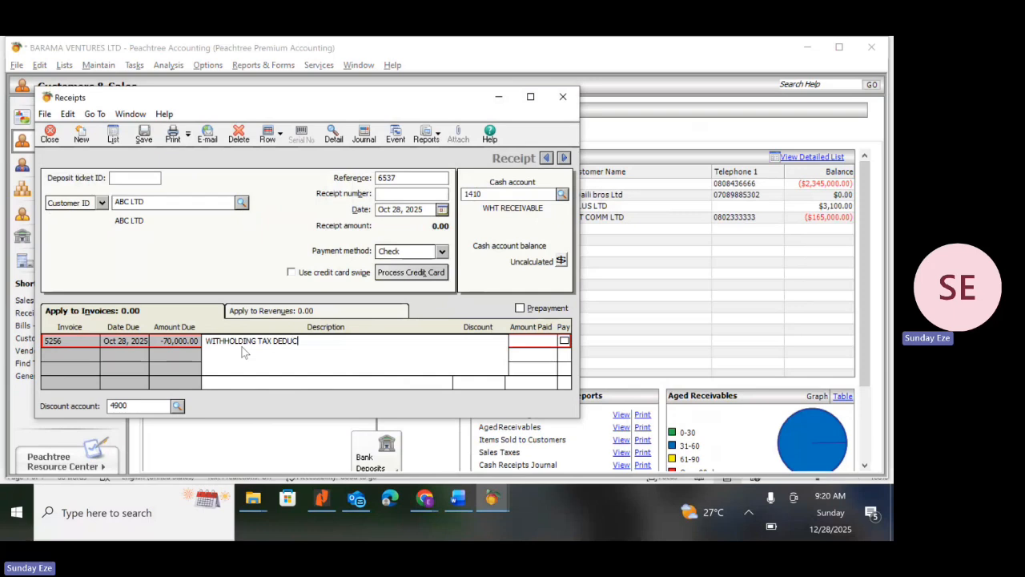
pyautogui.write('TED BY')
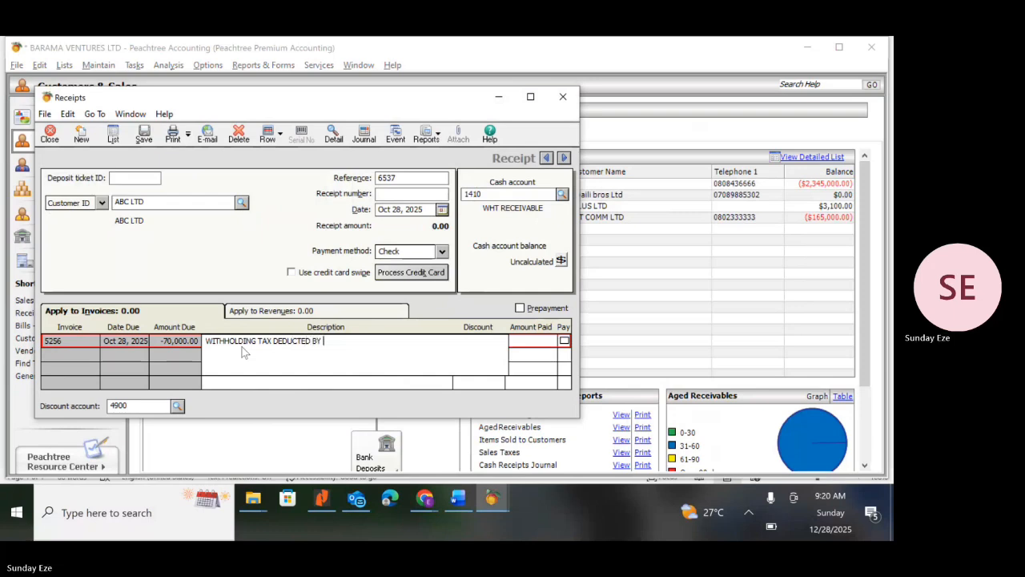
pyautogui.write(' ANY')
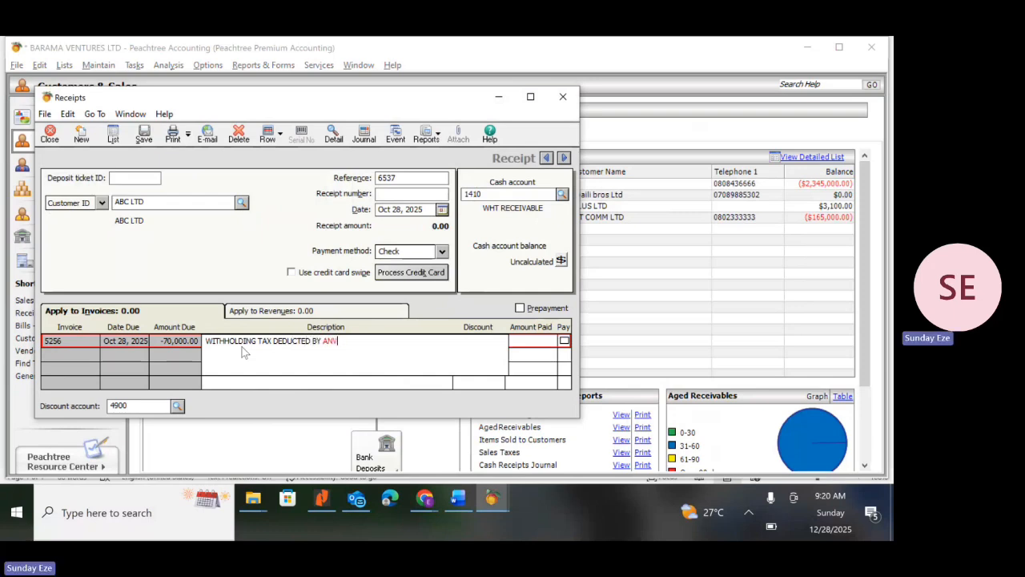
pyautogui.write('C LTD')
pyautogui.press('BackSpace')
pyautogui.press('BackSpace')
pyautogui.press('BackSpace')
pyautogui.press('BackSpace')
pyautogui.press('BackSpace')
pyautogui.press('BackSpace')
pyautogui.press('BackSpace')
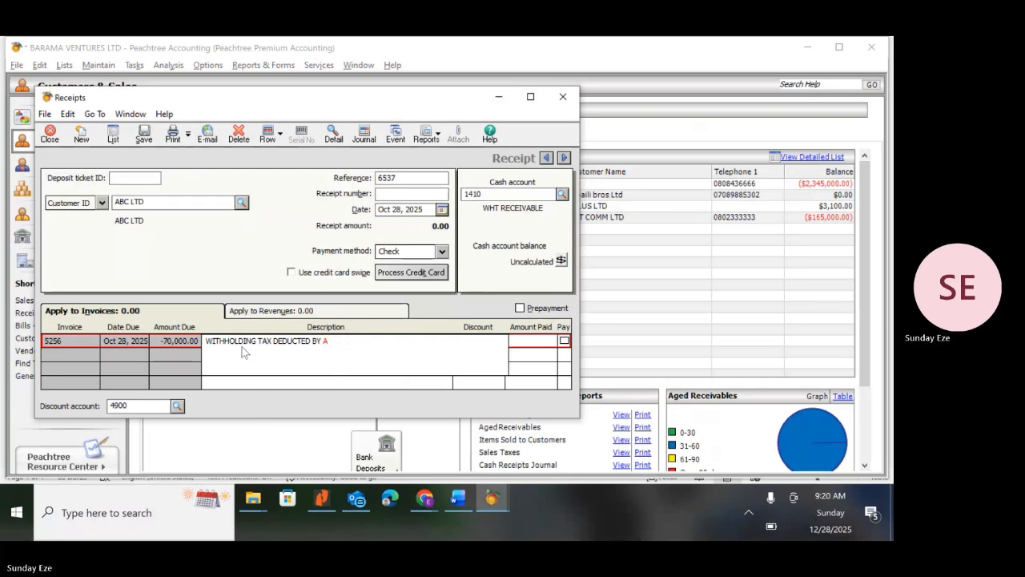
pyautogui.write('C')
pyautogui.write('BC LTD')
pyautogui.press('Tab')
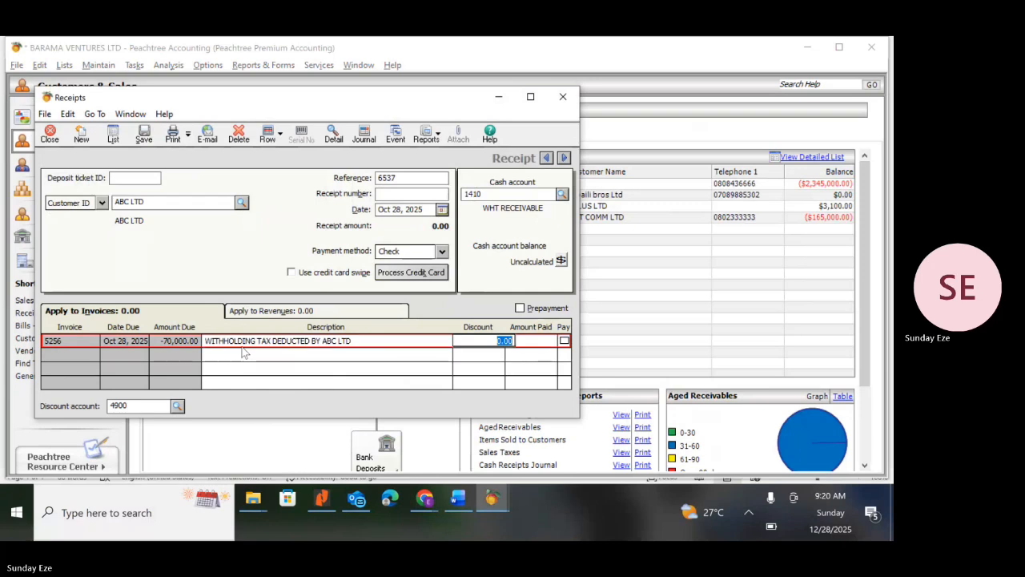
# - Set the amount paid on the 5256 invoice line to 3,100 and save the receipt
pyautogui.press('Tab')
pyautogui.write('3100')
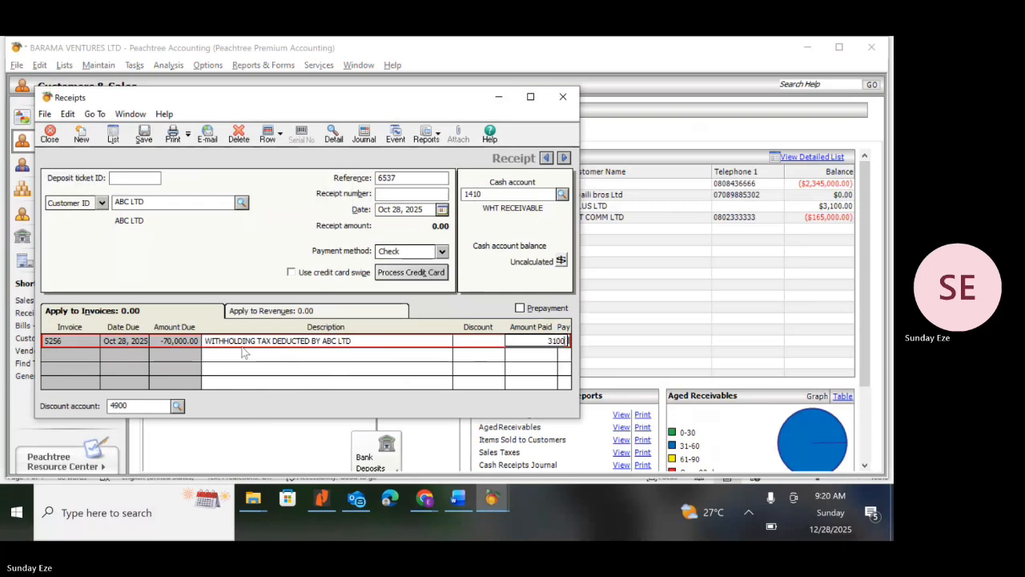
pyautogui.press('Tab')
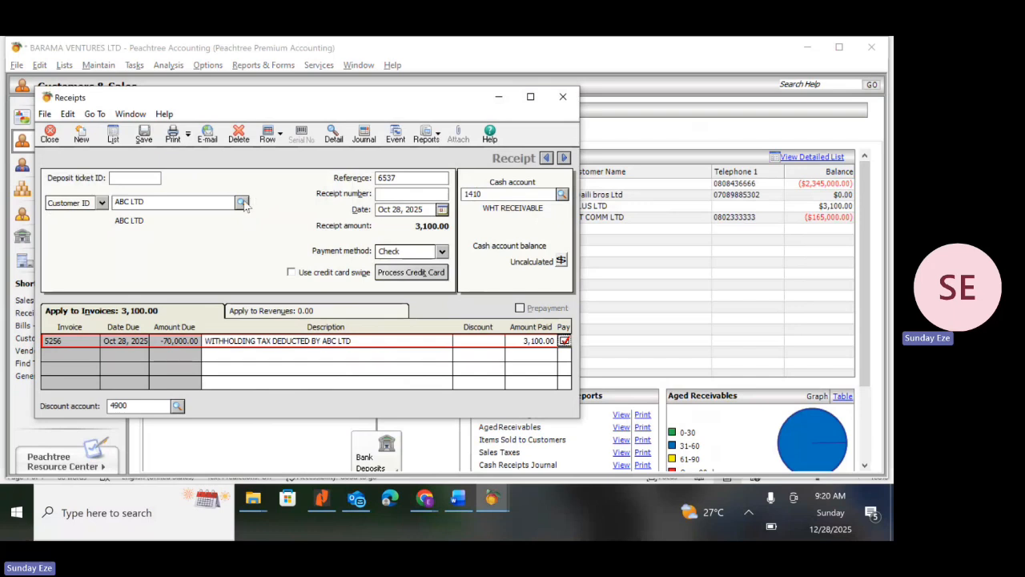
pyautogui.click(144, 135)
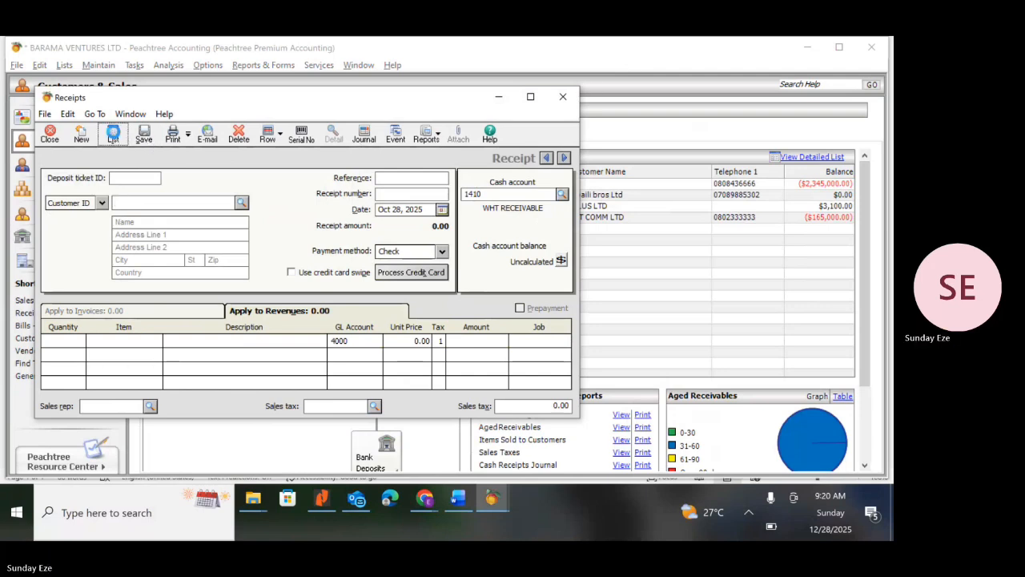
# - Check the Receipt List for the saved ABC LTD withholding tax receipt, and close the list and the Receipts window
pyautogui.click(113, 135)
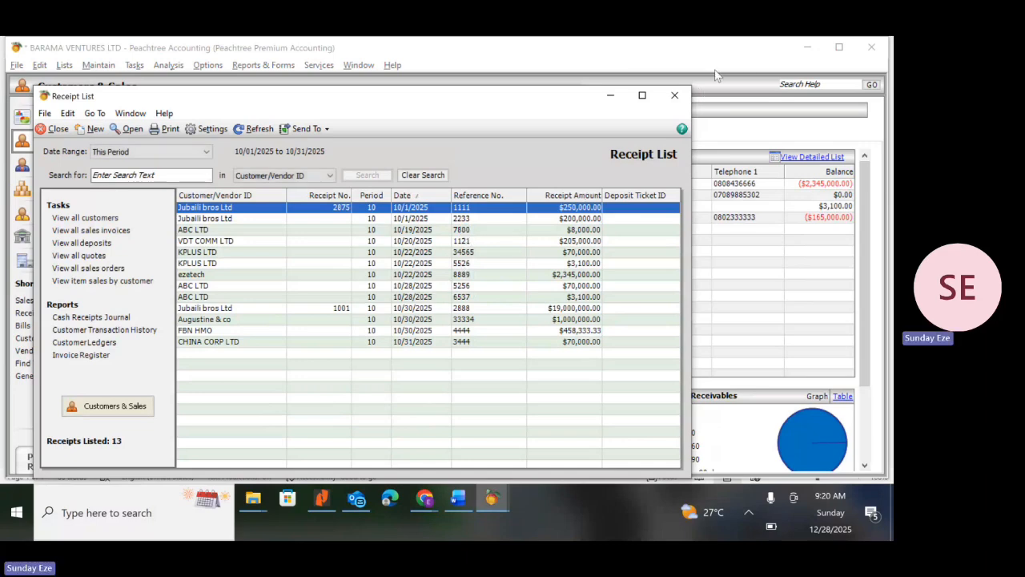
pyautogui.click(675, 95)
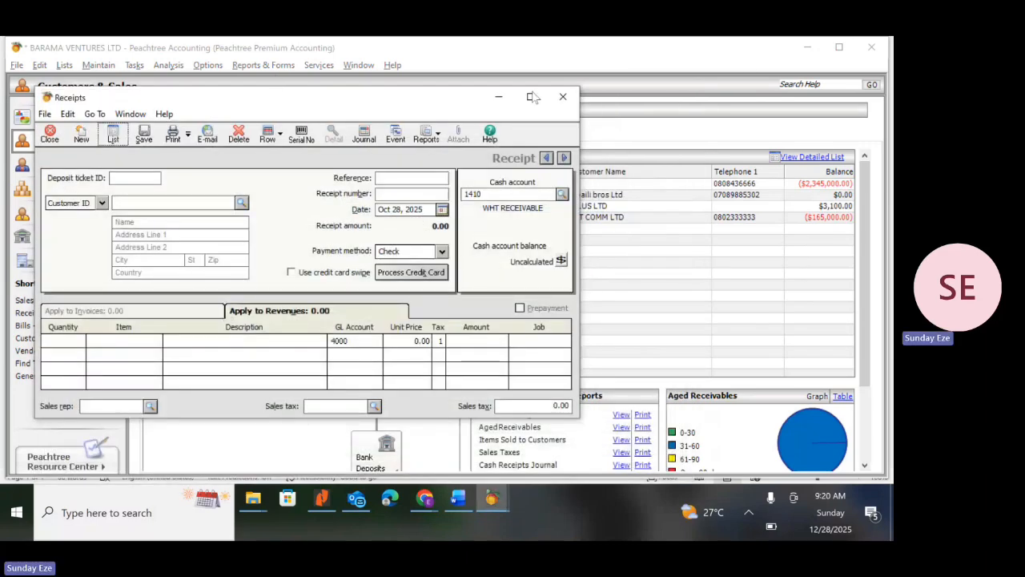
pyautogui.click(564, 97)
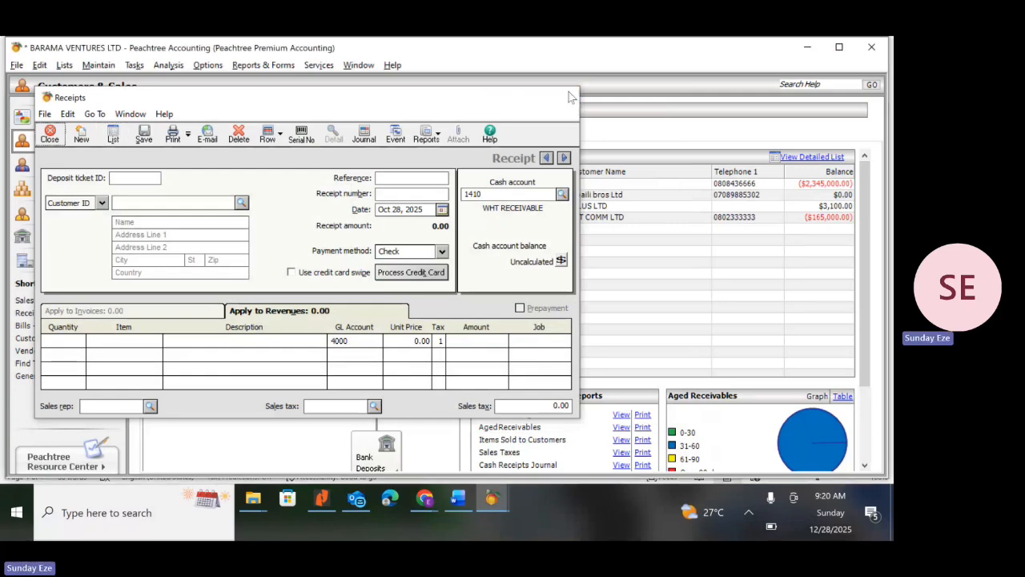
# - Open the Customer Ledgers report from the accounts receivable reports
pyautogui.click(265, 67)
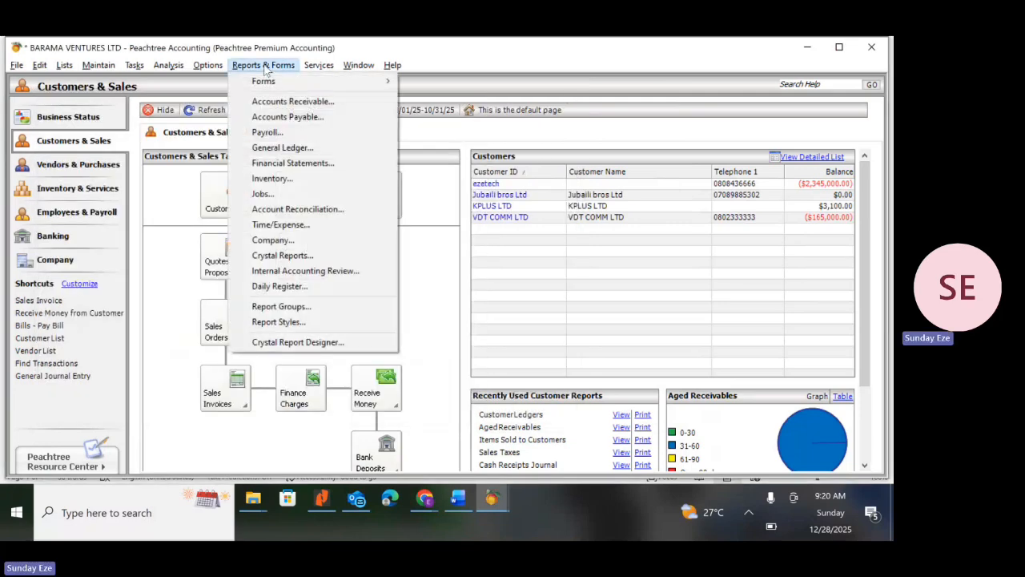
pyautogui.click(284, 100)
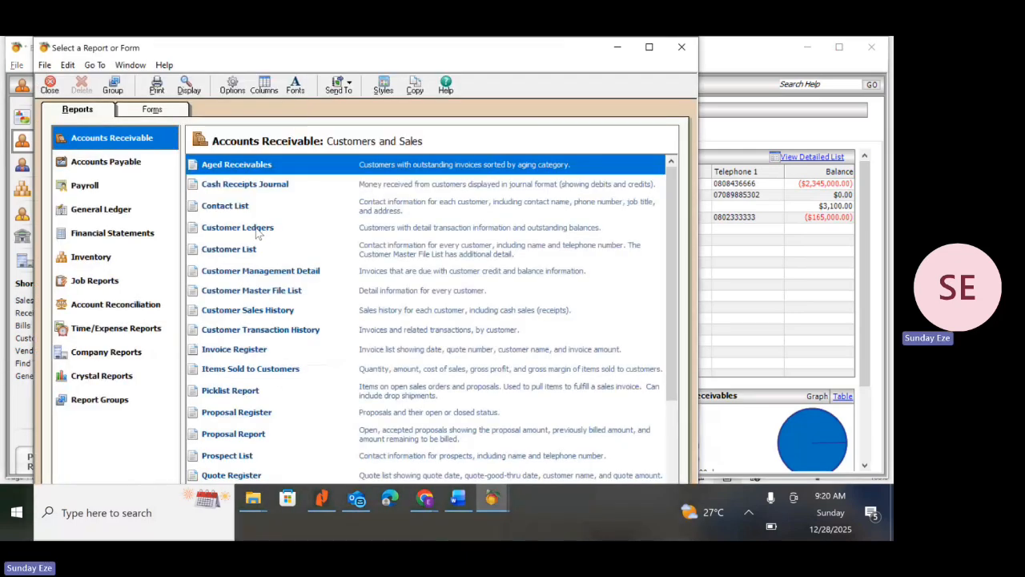
pyautogui.doubleClick(256, 231)
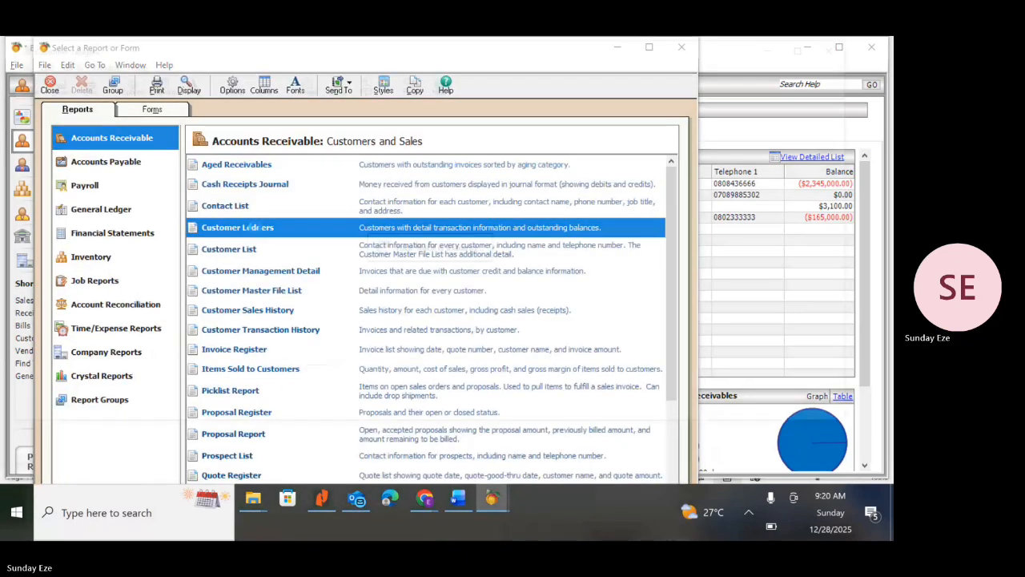